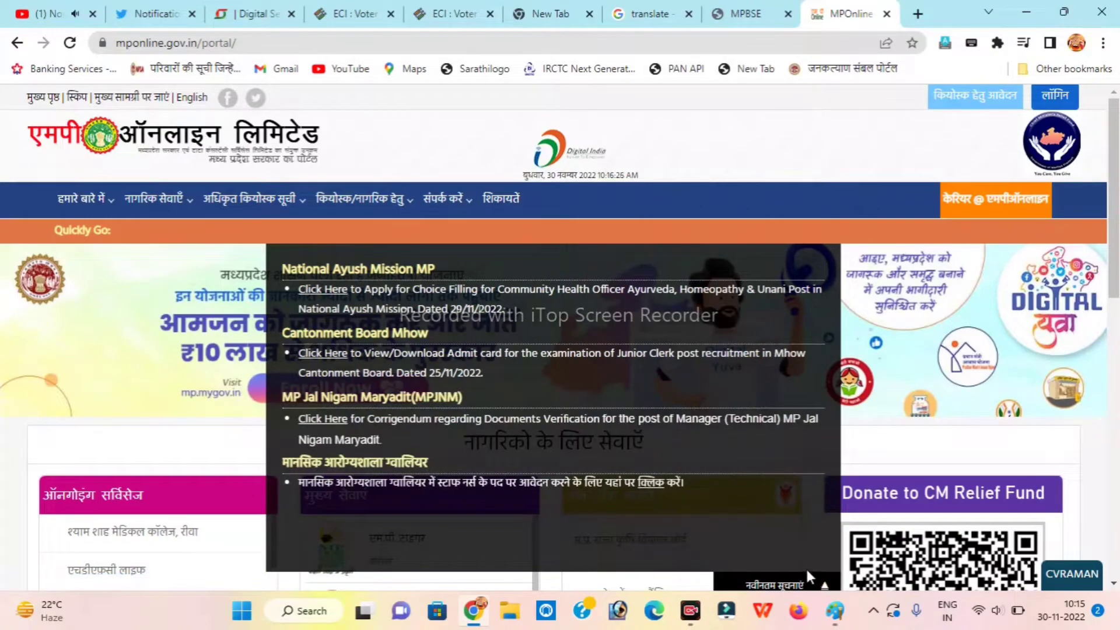
# Collapse the नवीनतम सूचनाएं panel and scroll the ongoing services list to the MPBSE Bhopal link.
pyautogui.click(808, 580)
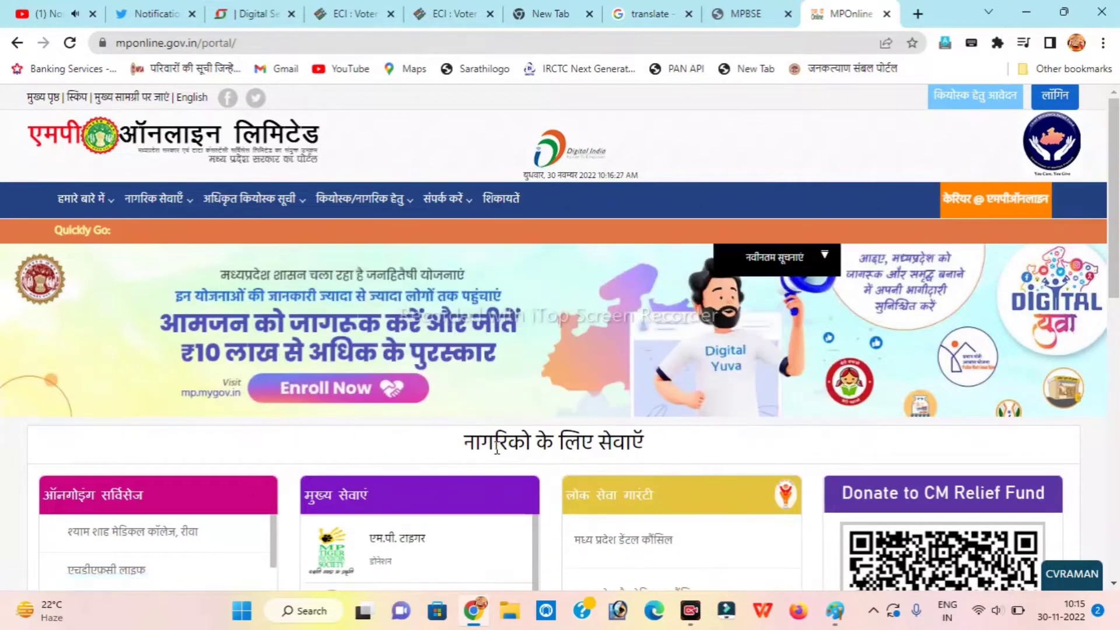
pyautogui.scroll(-5, 497, 454)
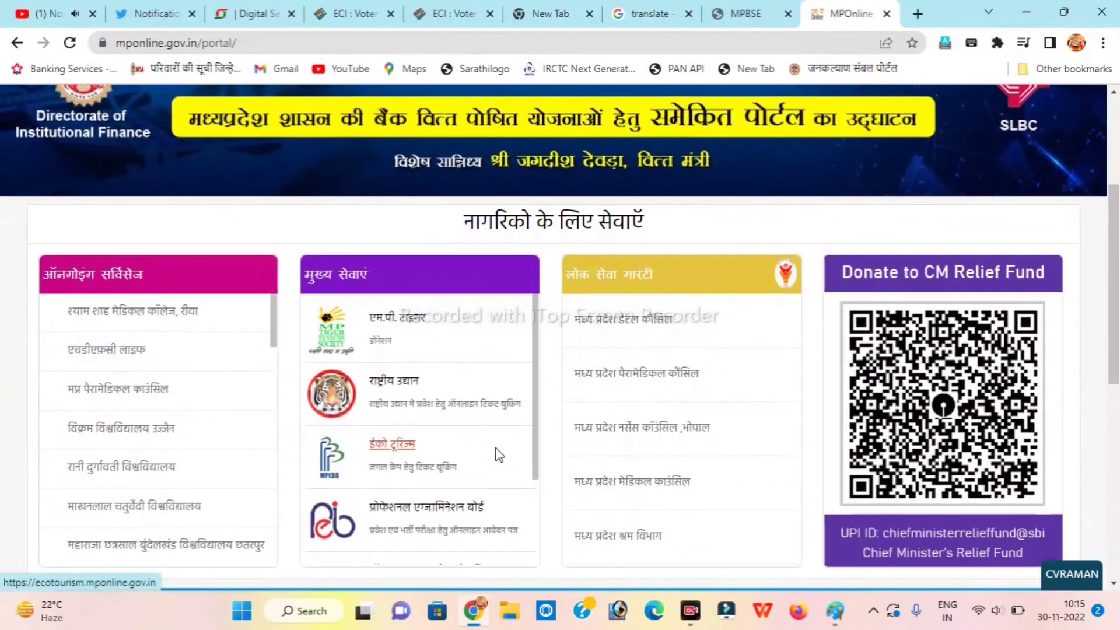
pyautogui.scroll(-4, 498, 454)
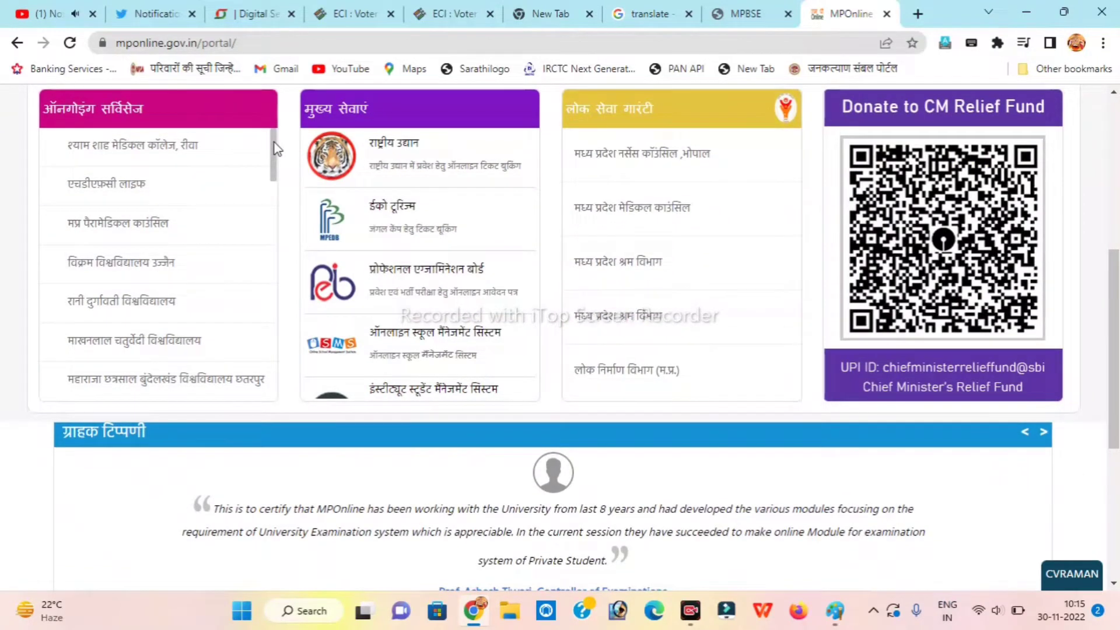
pyautogui.moveTo(274, 142); pyautogui.dragTo(278, 265)
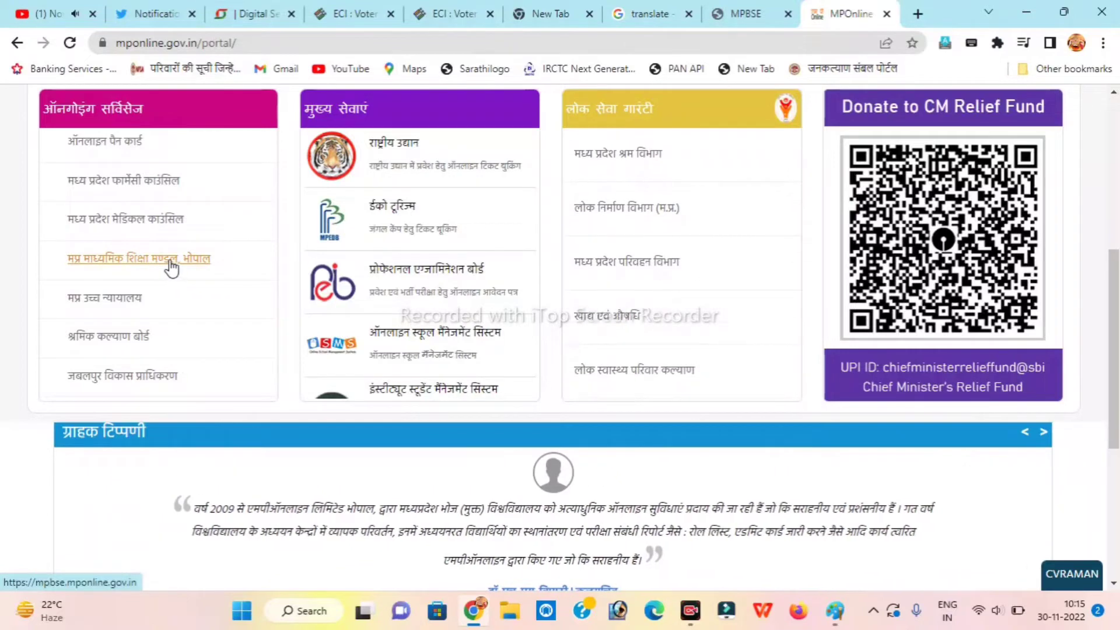
# Go to the MPBSE Bhopal board page on MPOnline.
pyautogui.click(169, 262)
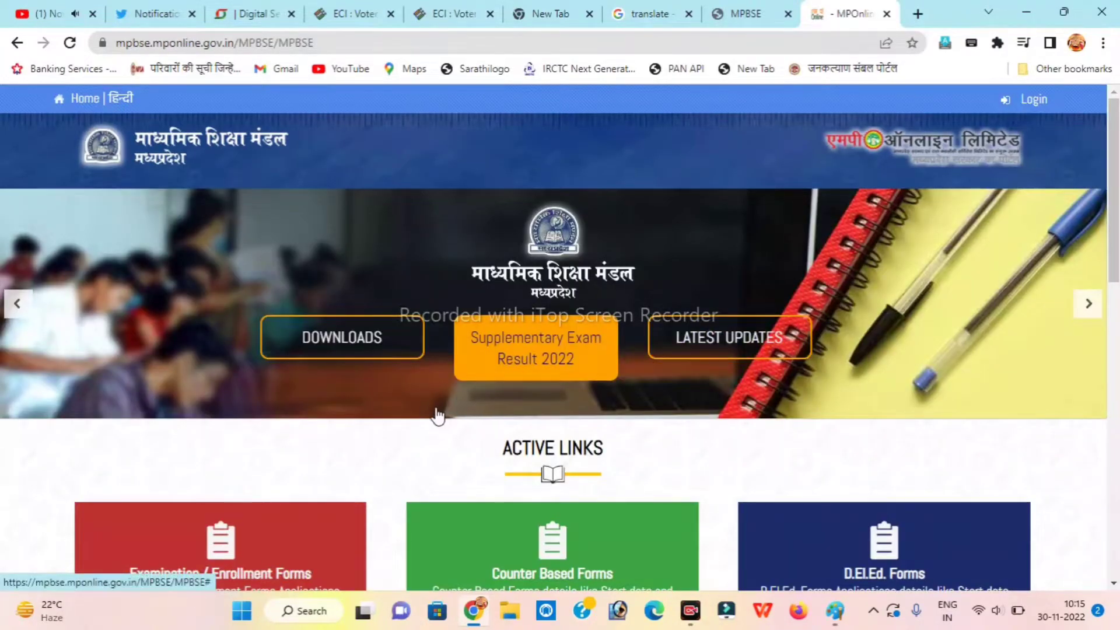
pyautogui.scroll(-5, 432, 413)
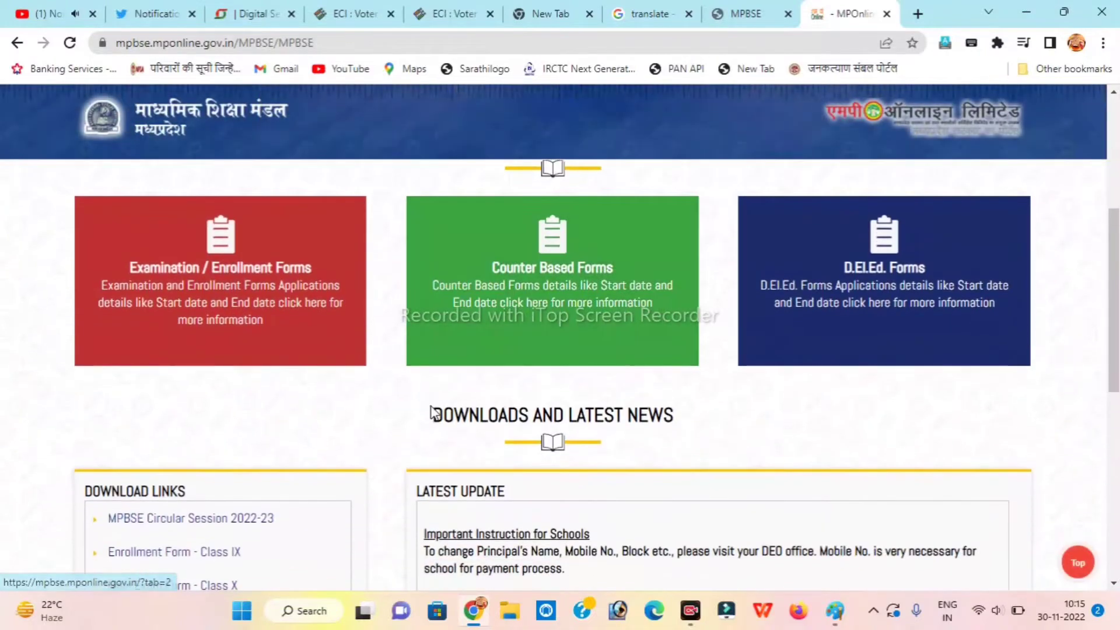
pyautogui.scroll(-1, 433, 413)
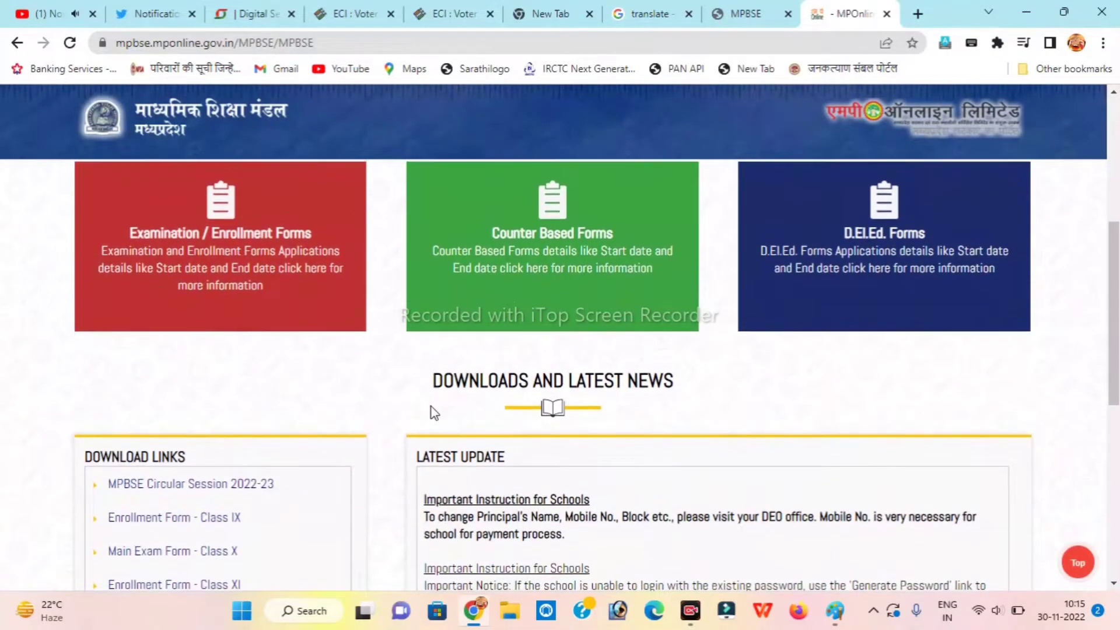
pyautogui.scroll(2, 433, 413)
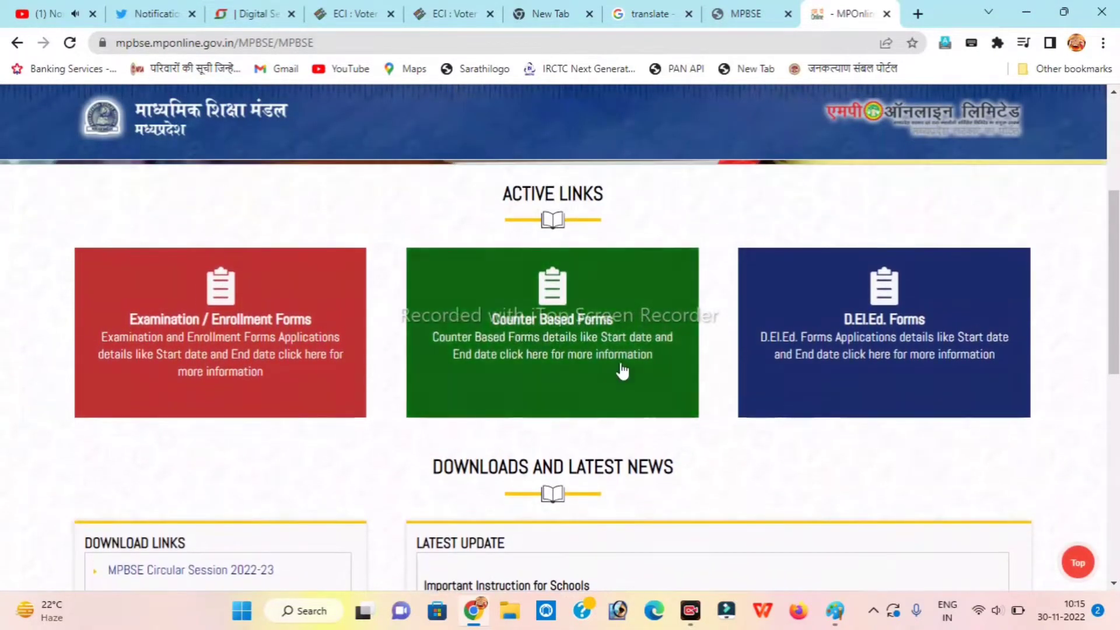
# Open Counter Based Forms and reach section 6, Print/Verification Marksheet.
pyautogui.click(565, 369)
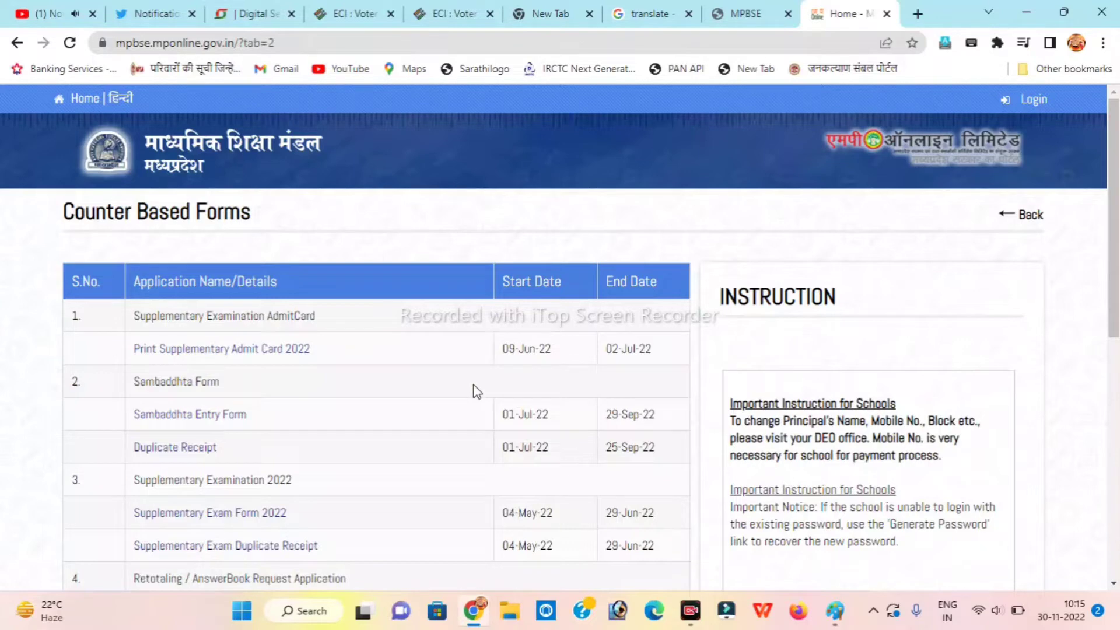
pyautogui.scroll(-1, 581, 420)
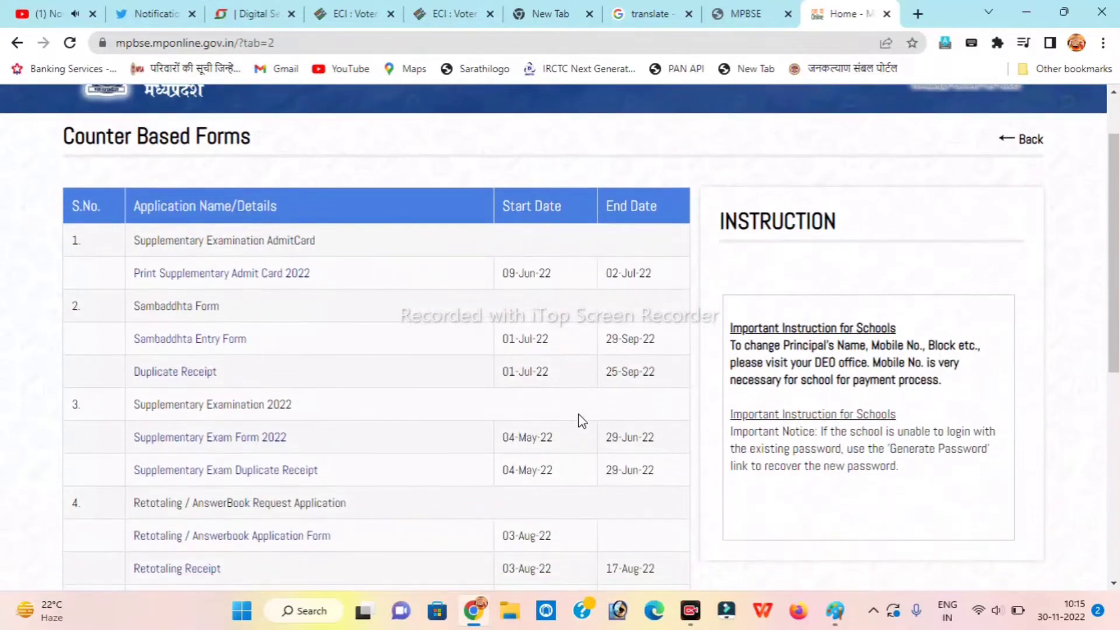
pyautogui.scroll(-3, 582, 420)
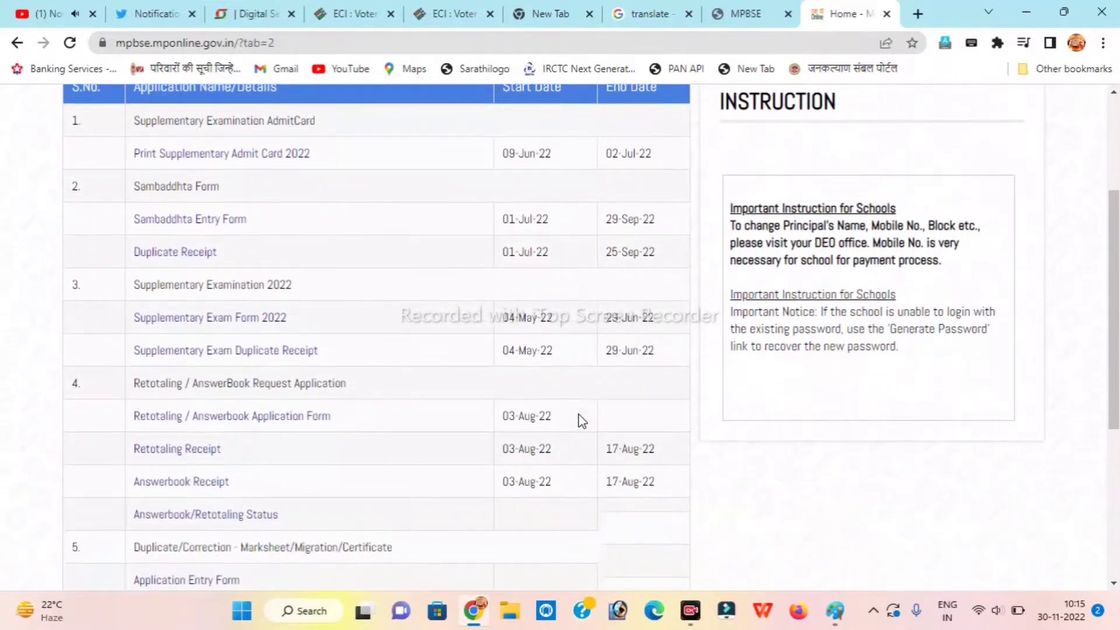
pyautogui.scroll(-4, 581, 420)
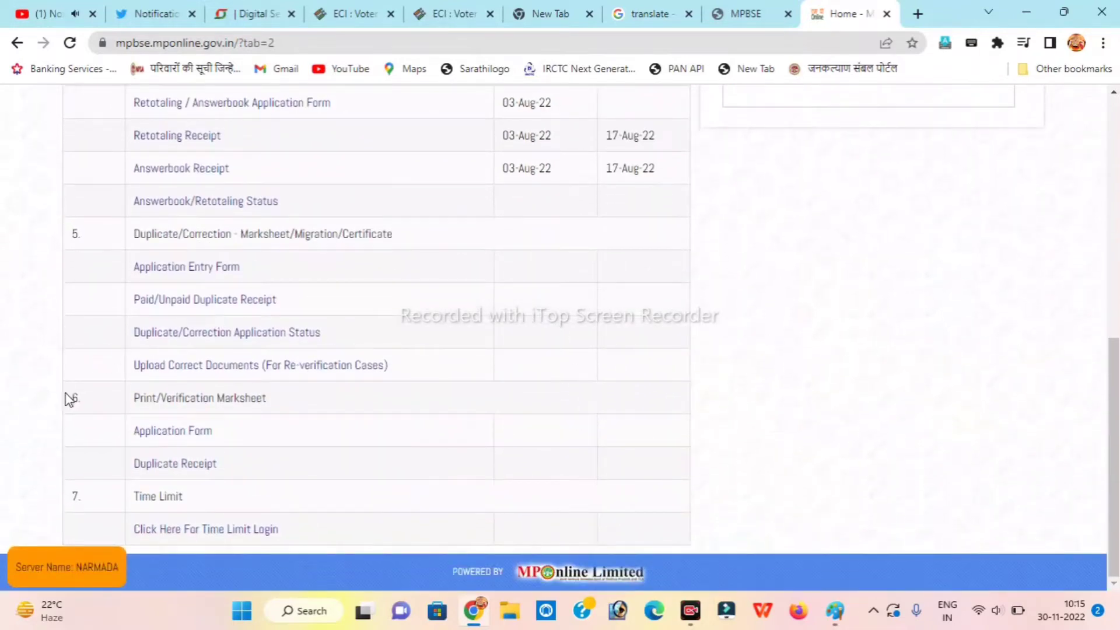
pyautogui.moveTo(76, 399); pyautogui.dragTo(102, 406)
pyautogui.moveTo(127, 439); pyautogui.dragTo(286, 449)
# Open the Marksheet Verification application form and set Exam Type to Main Exam.
pyautogui.click(179, 445)
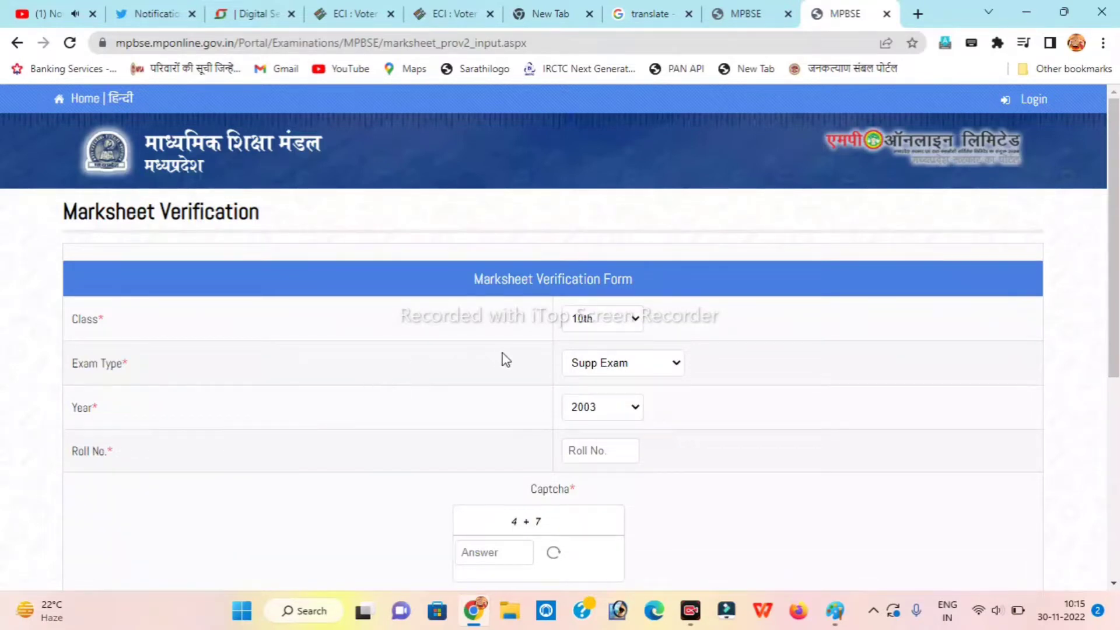
pyautogui.click(639, 362)
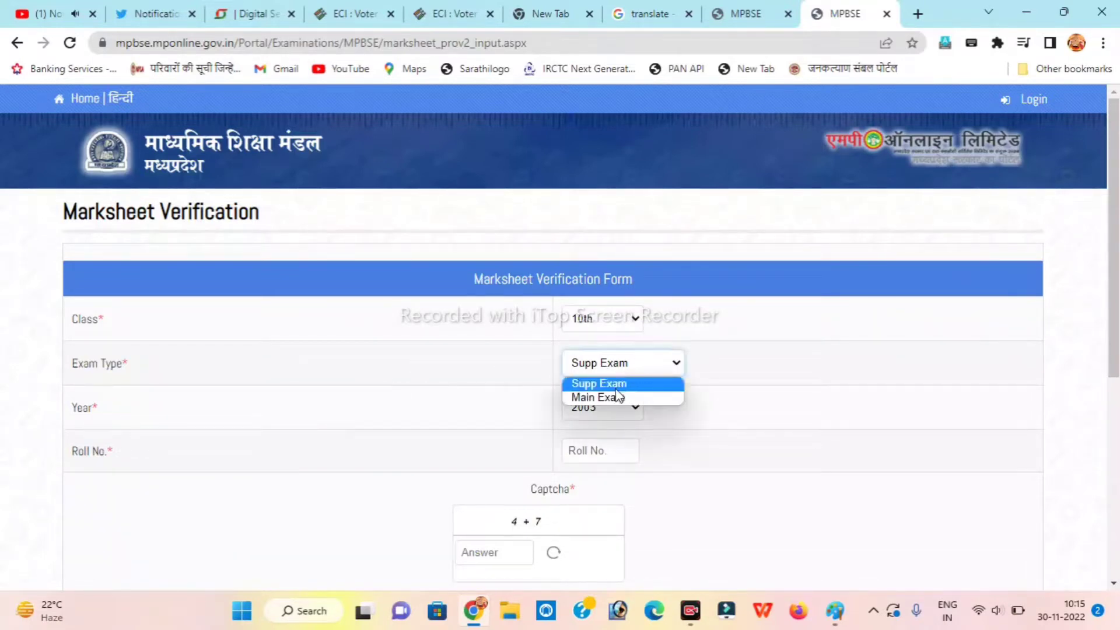
pyautogui.press('Escape')
pyautogui.click(631, 368)
pyautogui.click(612, 398)
pyautogui.click(619, 412)
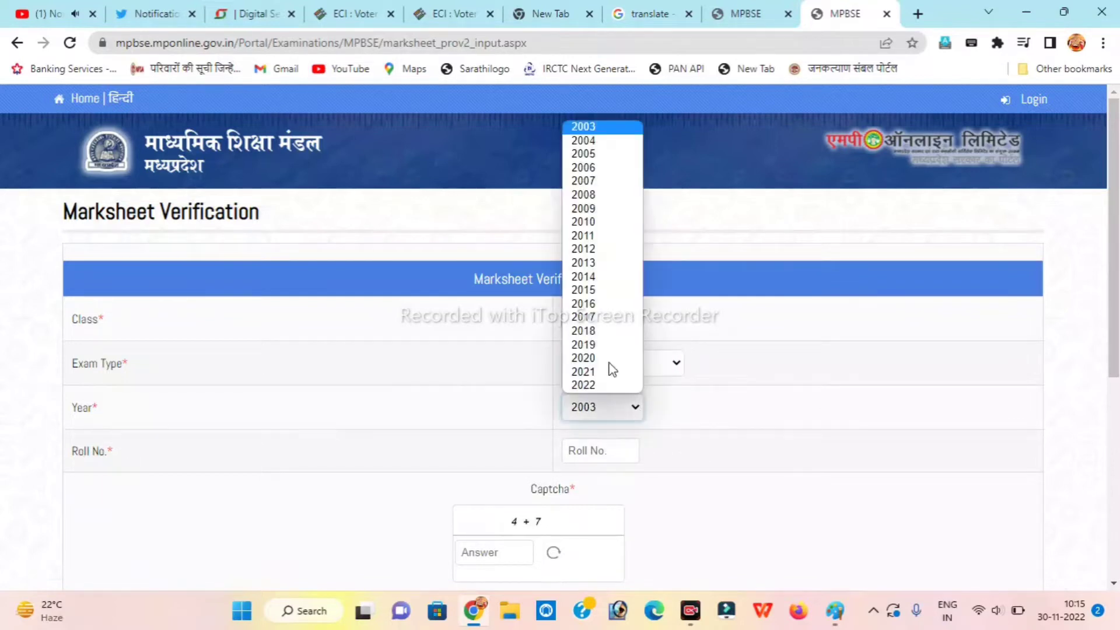
pyautogui.click(699, 374)
# Set the class to 10th, keep Main Exam, and choose year 2013.
pyautogui.click(617, 324)
pyautogui.click(616, 324)
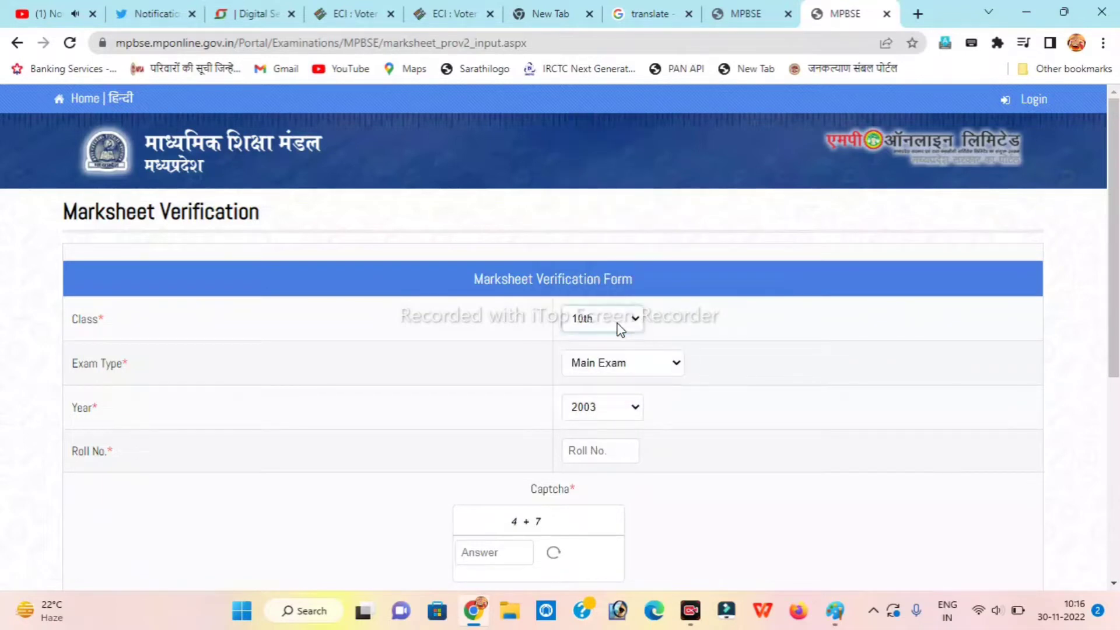
pyautogui.click(617, 324)
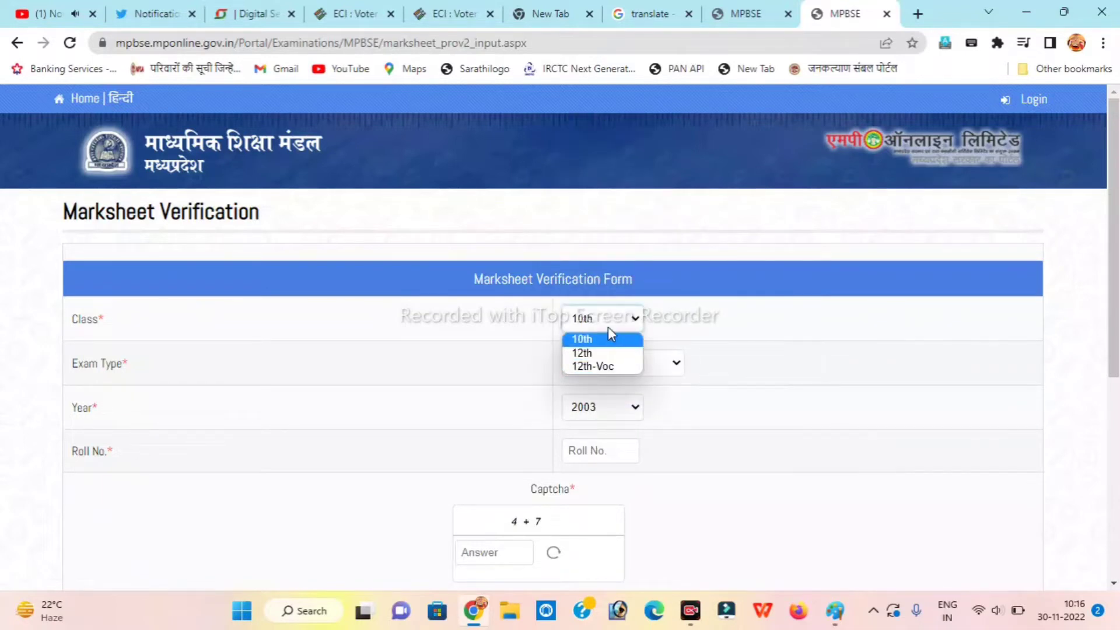
pyautogui.click(607, 334)
pyautogui.click(625, 365)
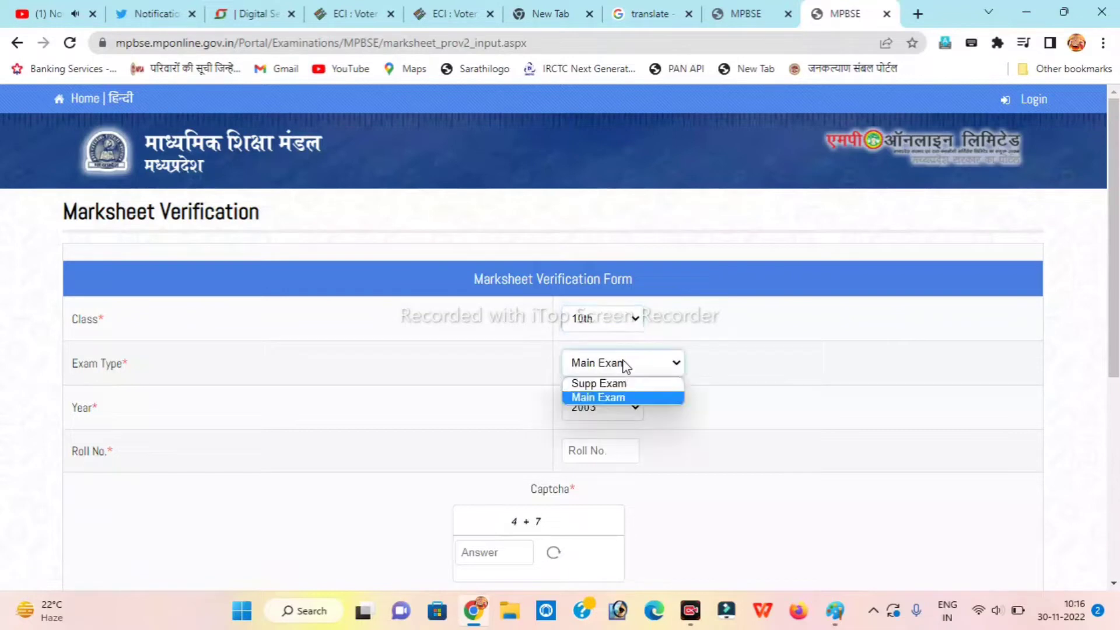
pyautogui.click(617, 396)
pyautogui.click(625, 412)
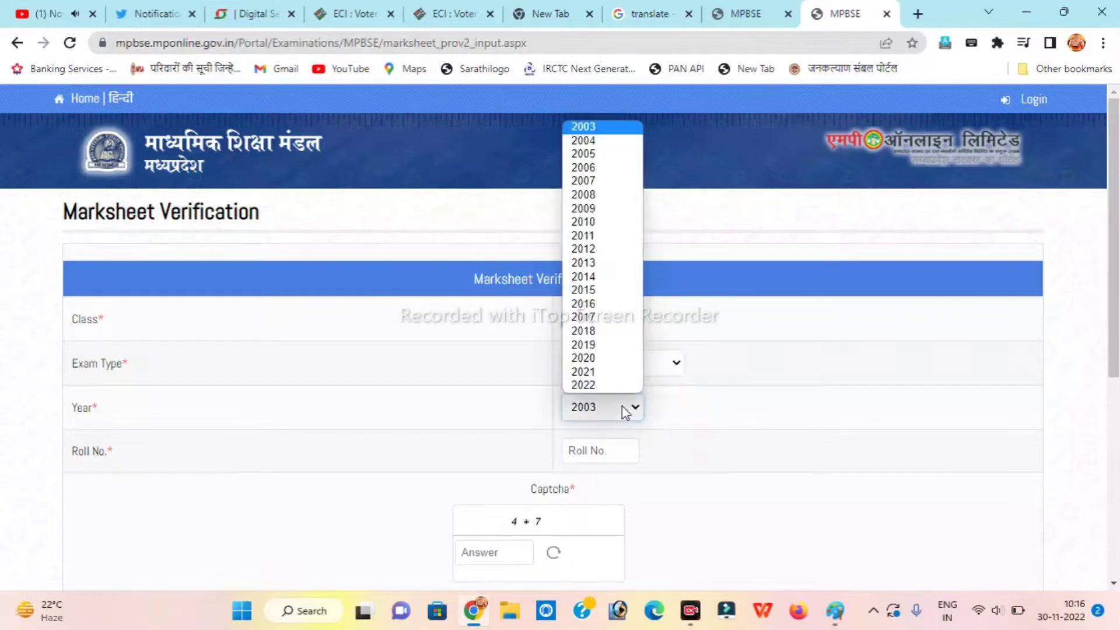
pyautogui.press('Down')
pyautogui.press('Down')
pyautogui.press('Down')
pyautogui.press('Down')
pyautogui.press('Down')
pyautogui.press('Down')
pyautogui.press('Down')
pyautogui.press('Down')
pyautogui.press('Down')
pyautogui.press('Down')
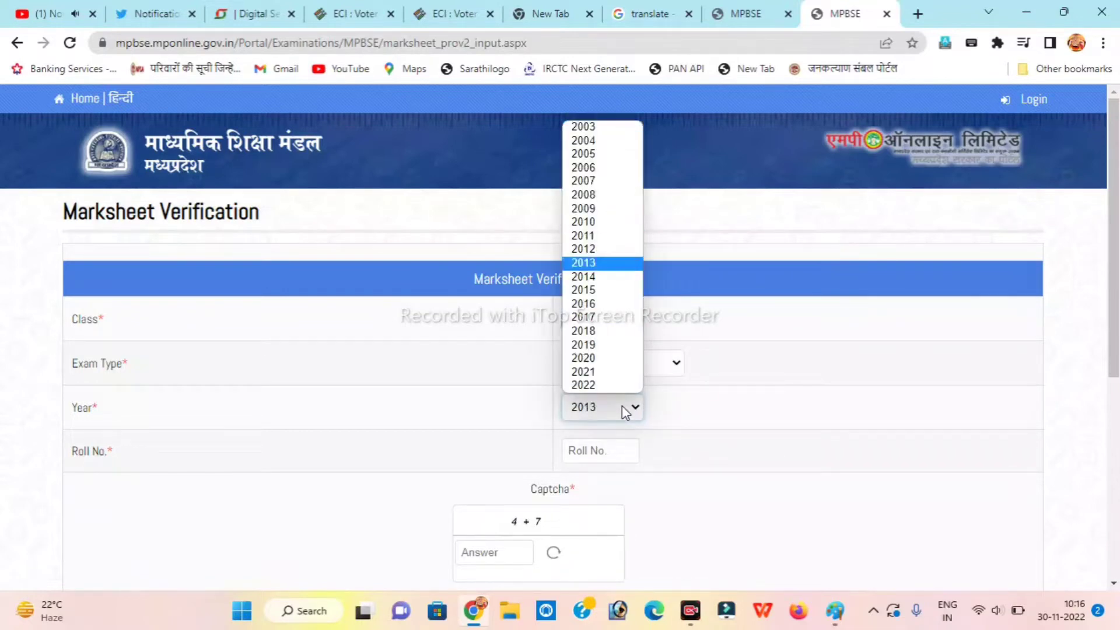
pyautogui.press('Return')
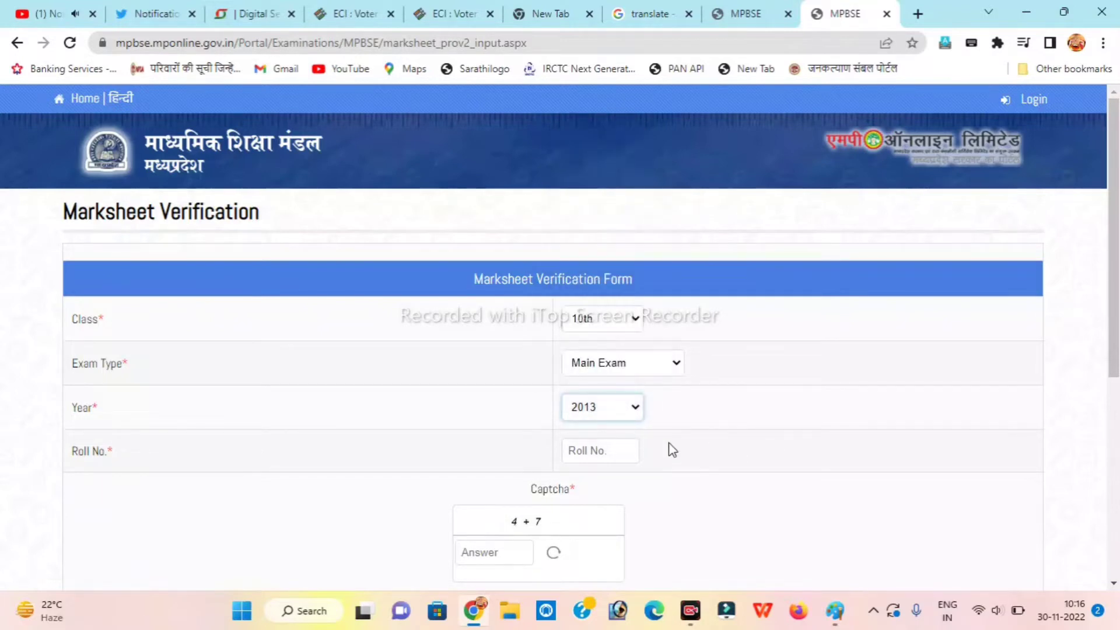
# Enter the captcha answer 11 and submit the form with Get Document.
pyautogui.scroll(-1, 671, 449)
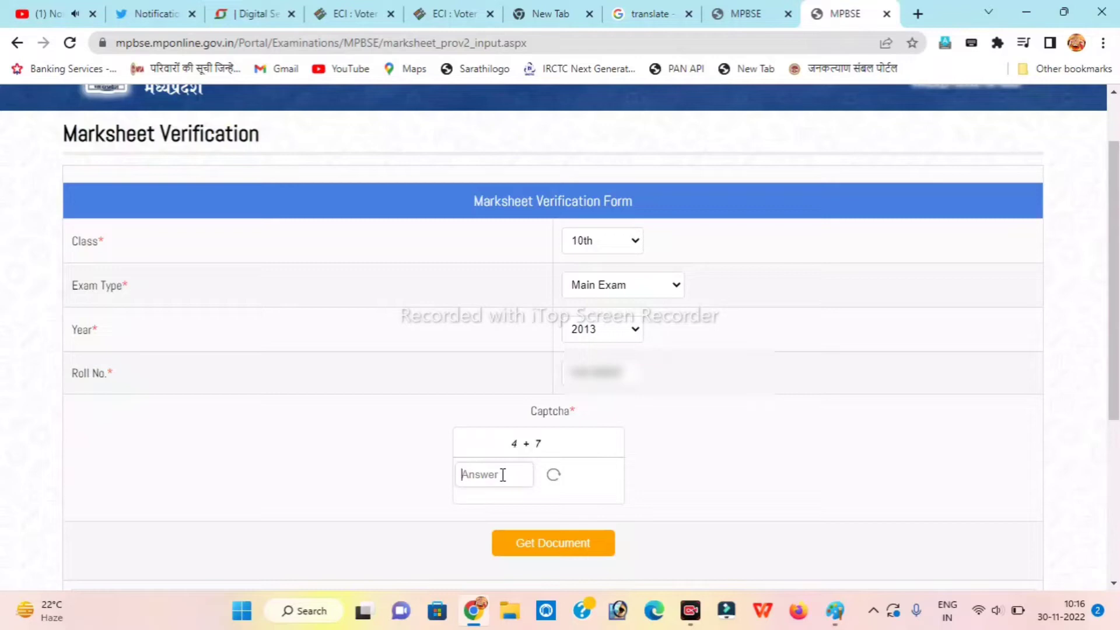
pyautogui.write('11')
pyautogui.click(571, 547)
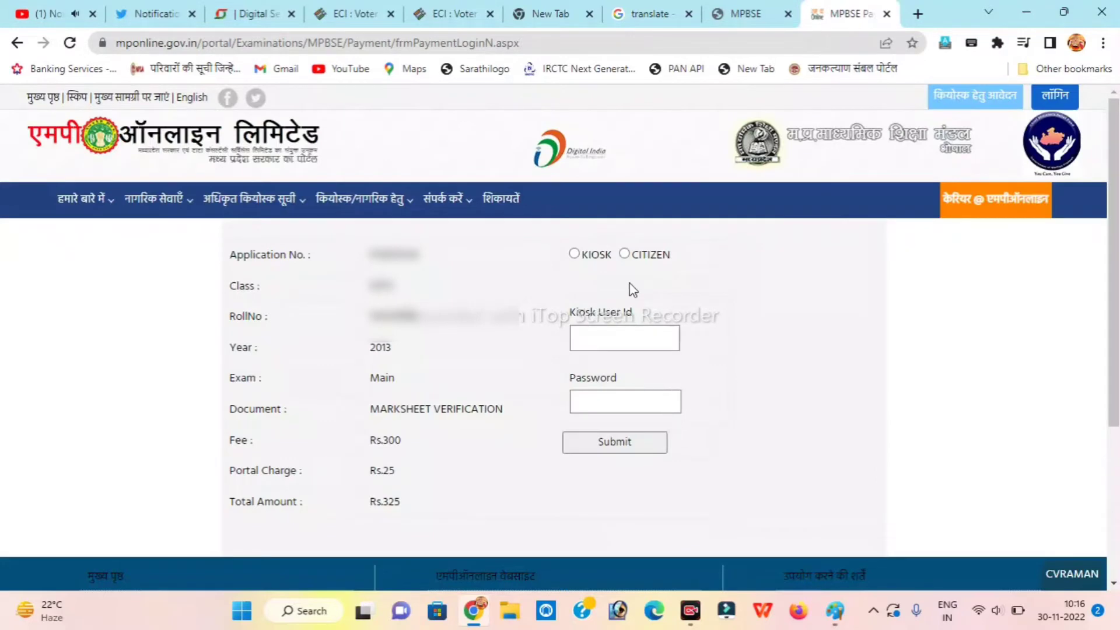
# Continue as Citizen and pay Rs.325 via Net Banking for SBI account holders.
pyautogui.click(624, 255)
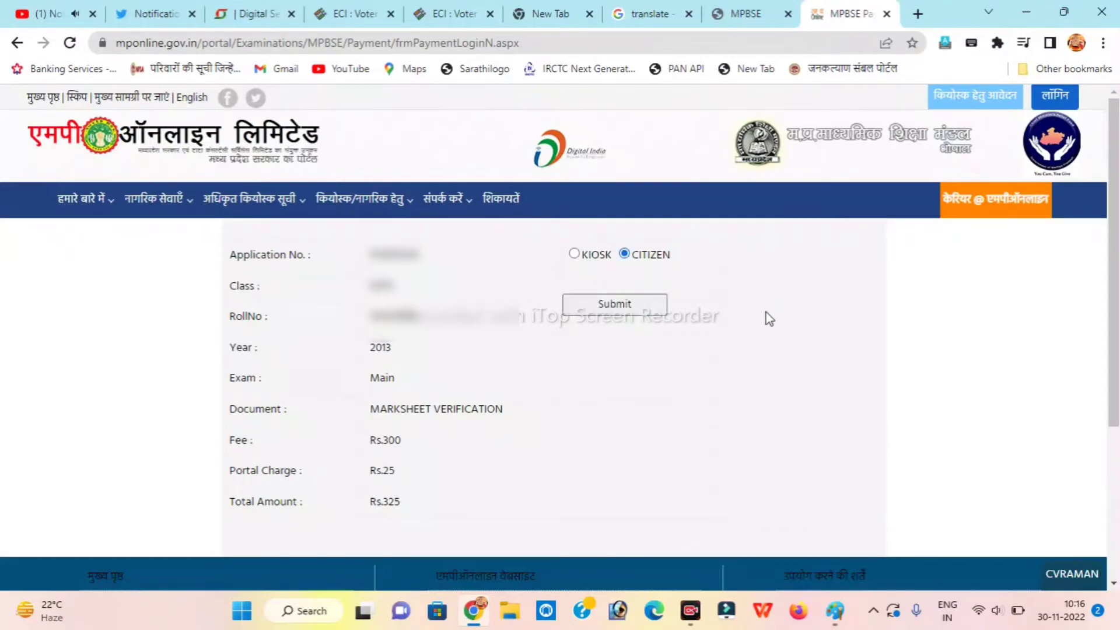
pyautogui.click(643, 308)
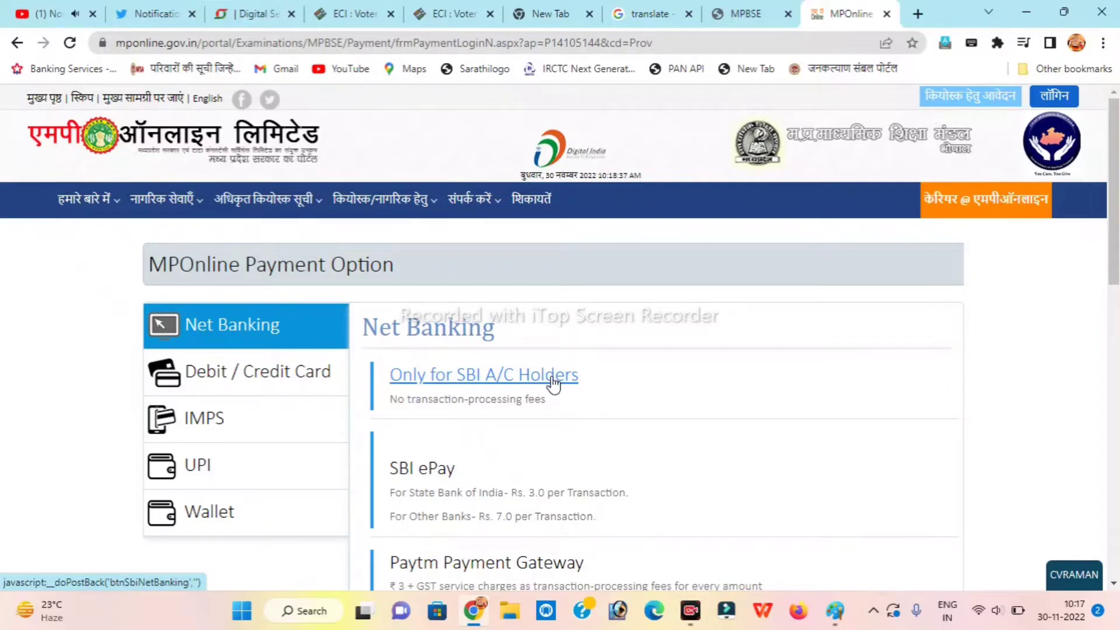
pyautogui.click(553, 385)
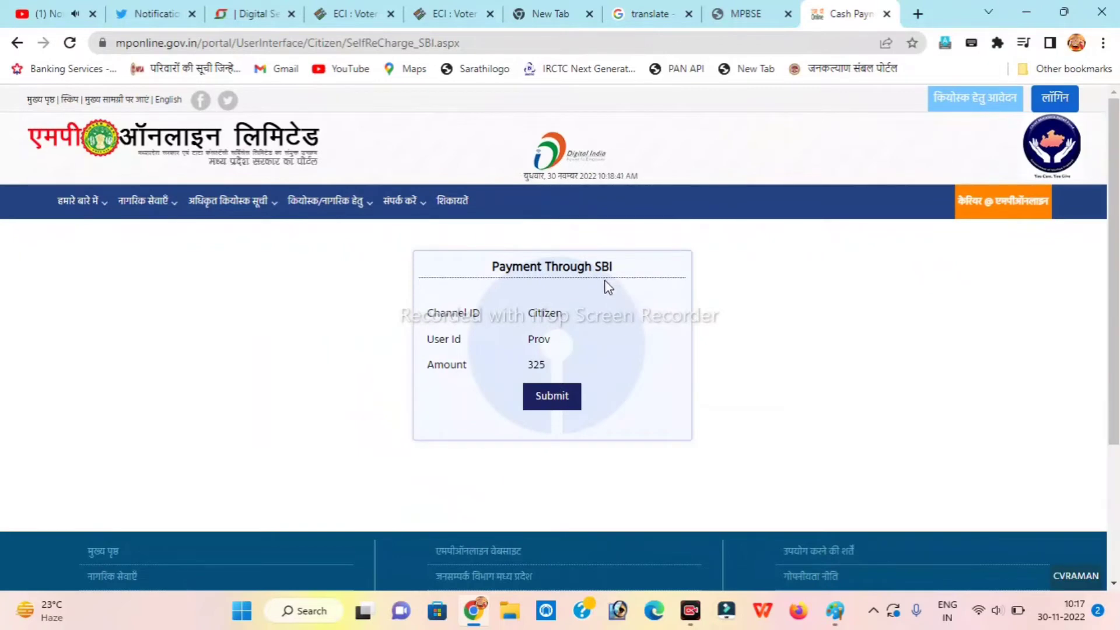
pyautogui.click(554, 397)
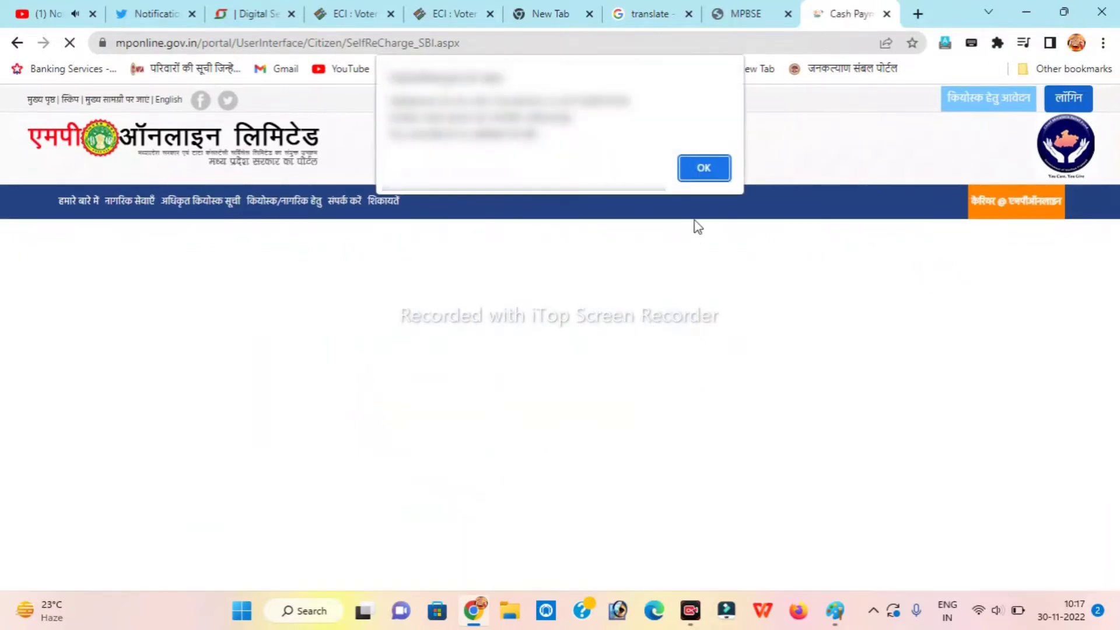
# Dismiss the MPOnline alert and log into SBI Personal Banking with the user ID and password.
pyautogui.click(702, 169)
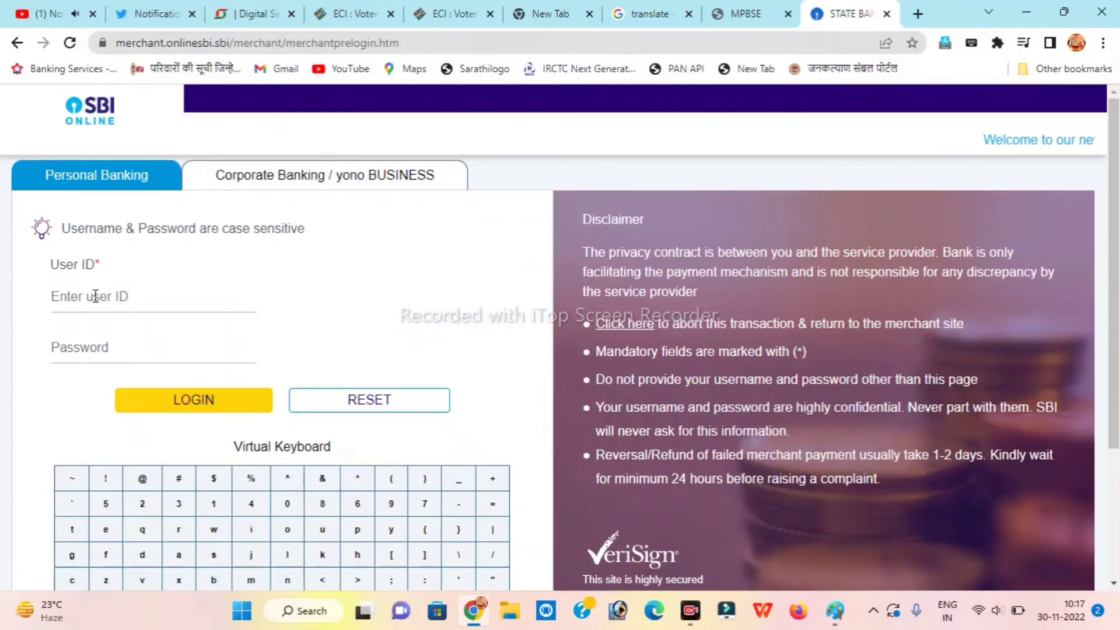
pyautogui.click(95, 297)
pyautogui.write('sbi')
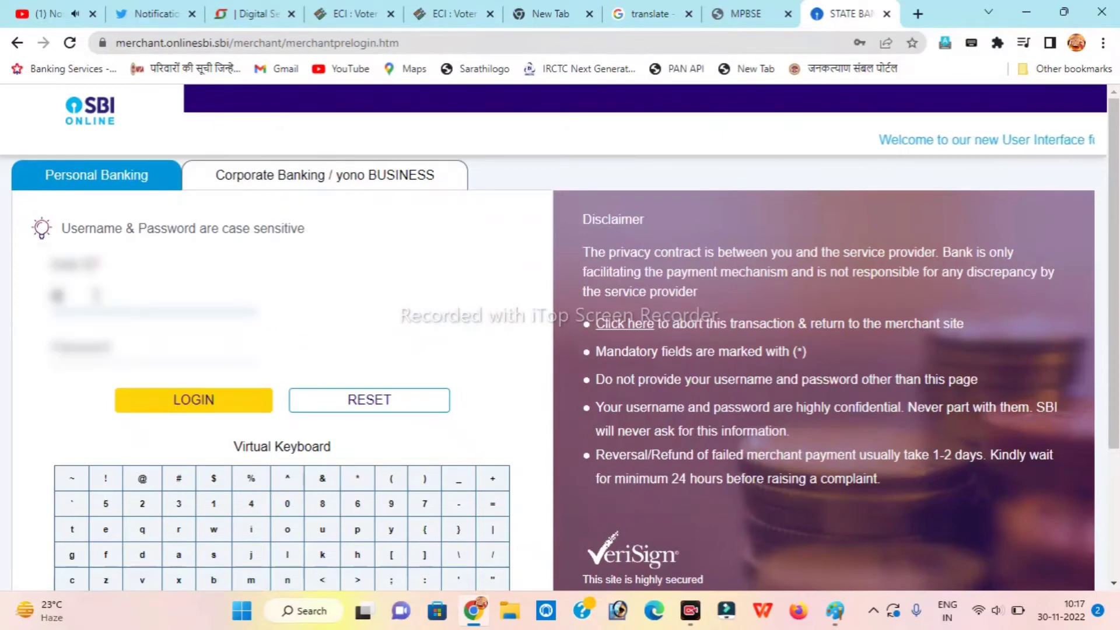
pyautogui.press('BackSpace')
pyautogui.press('BackSpace')
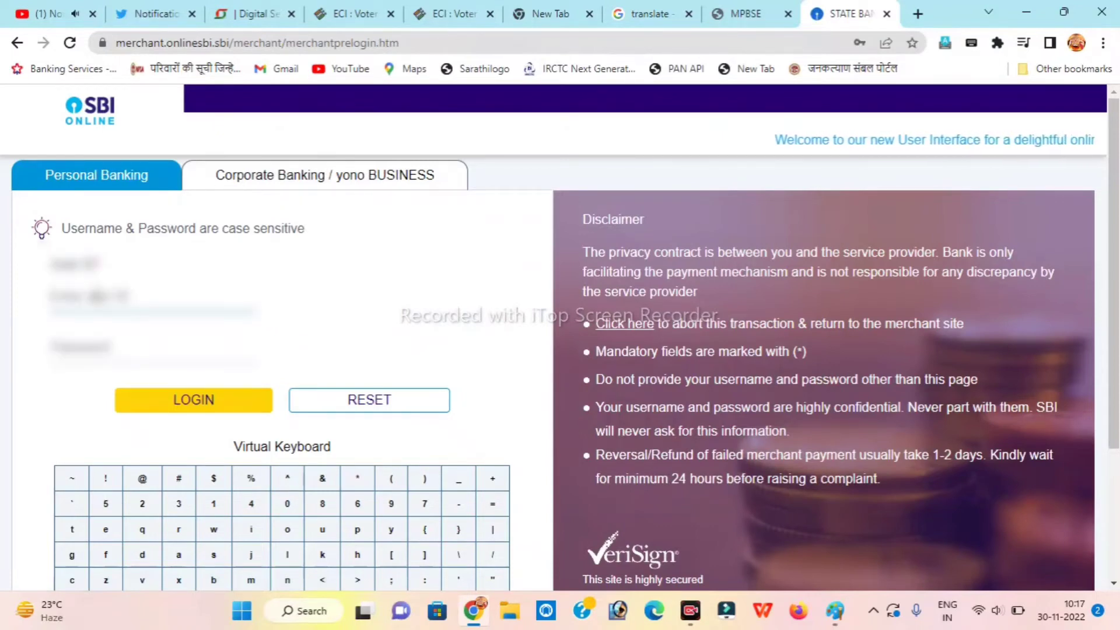
pyautogui.write('bi1234567')
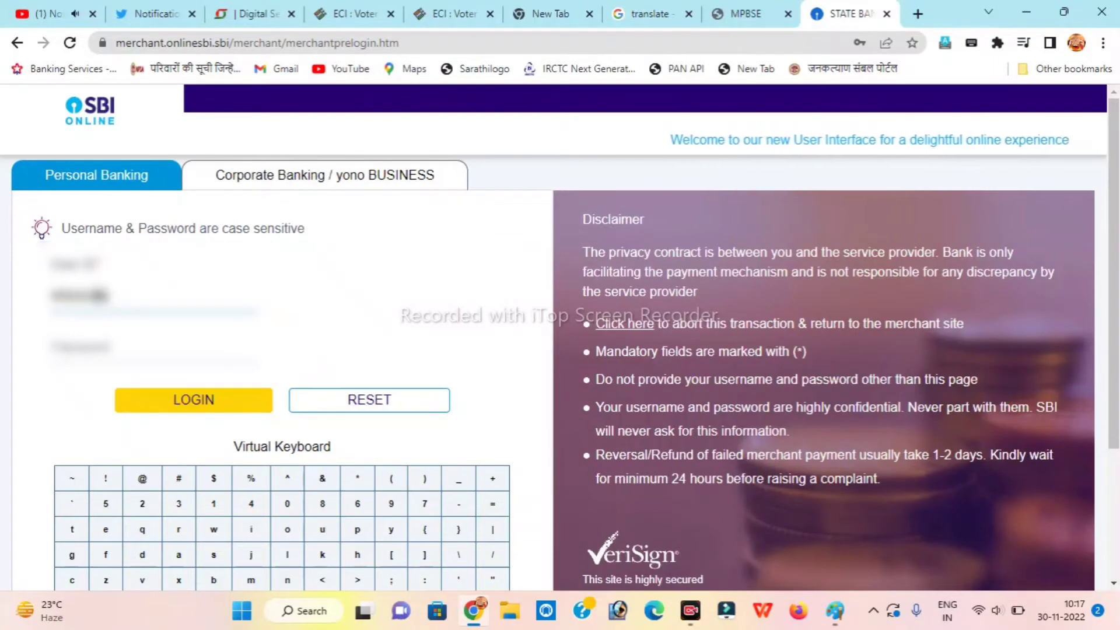
pyautogui.write('890123456')
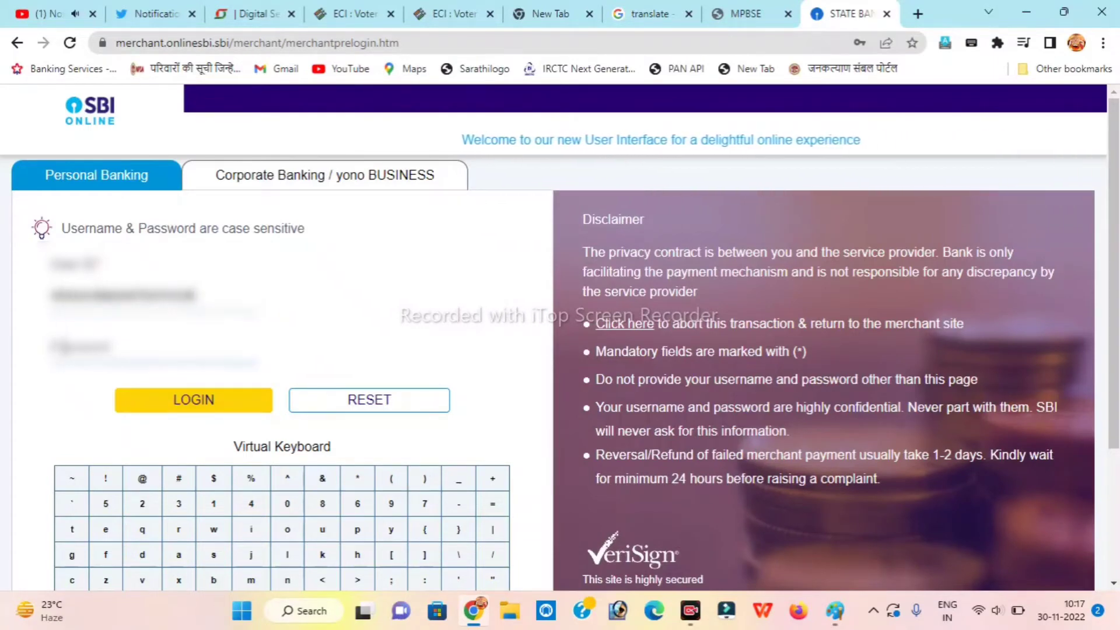
pyautogui.click(151, 346)
pyautogui.write('sbi')
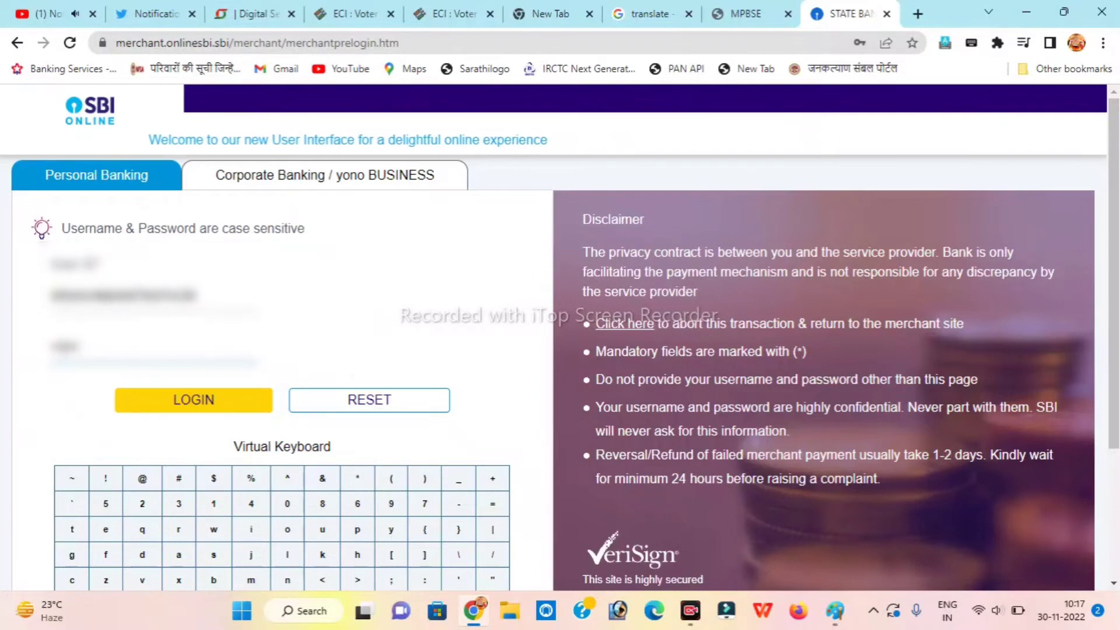
pyautogui.write('@123')
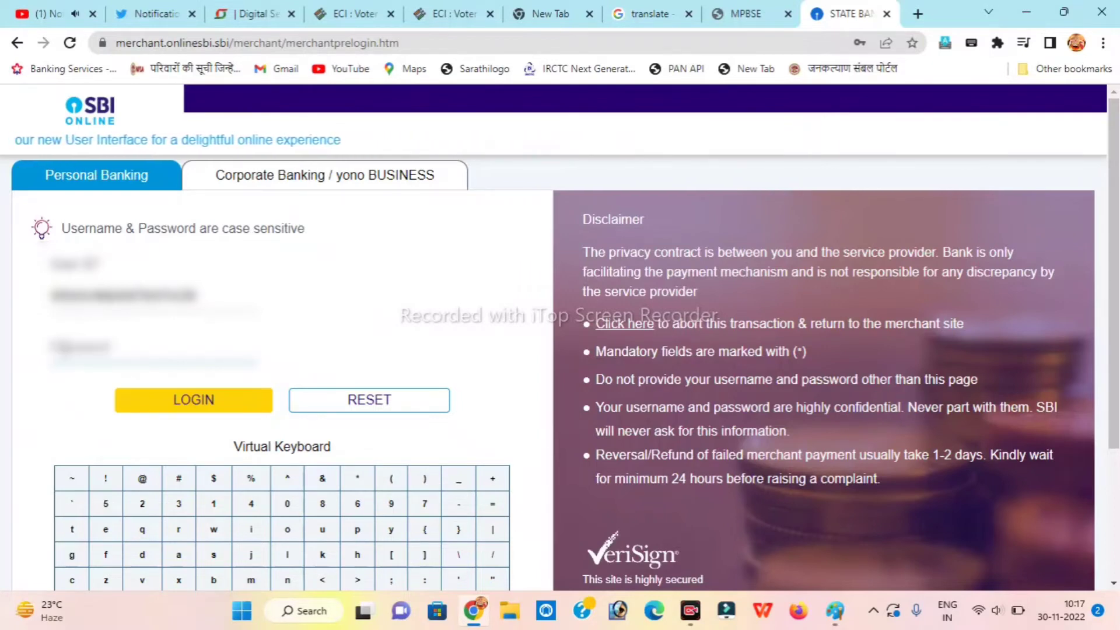
pyautogui.click(152, 350)
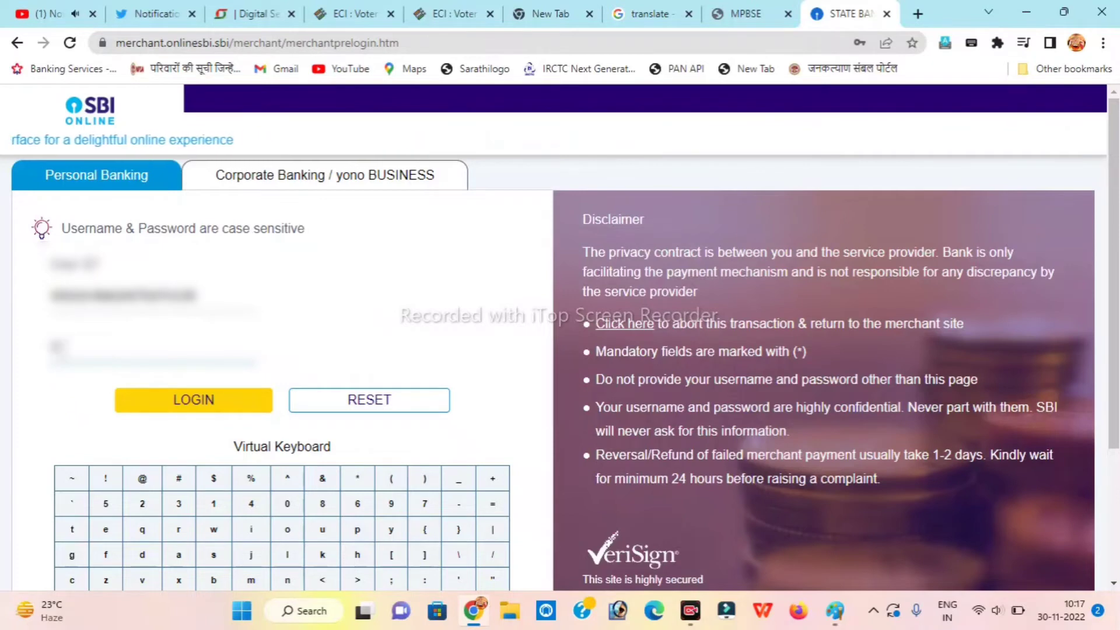
pyautogui.write('abcd')
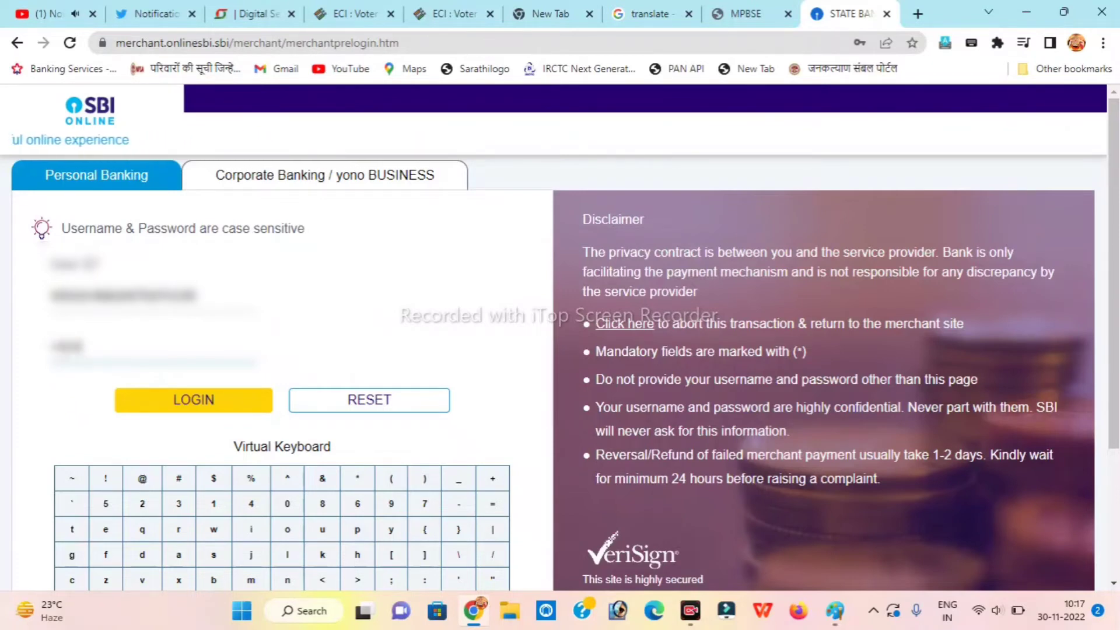
pyautogui.write('efg')
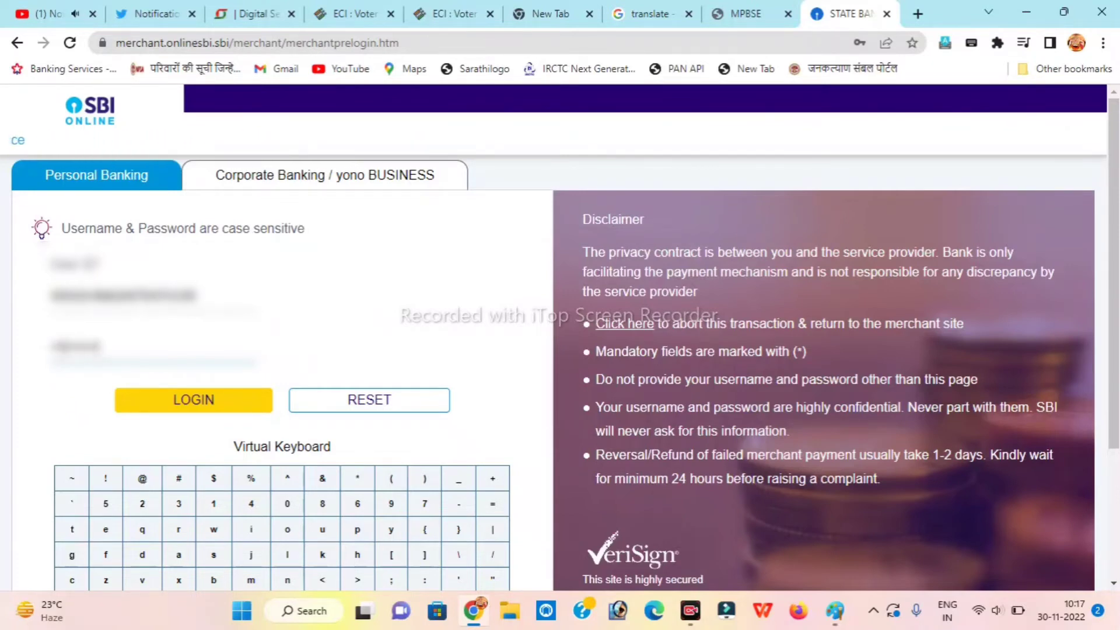
pyautogui.click(218, 408)
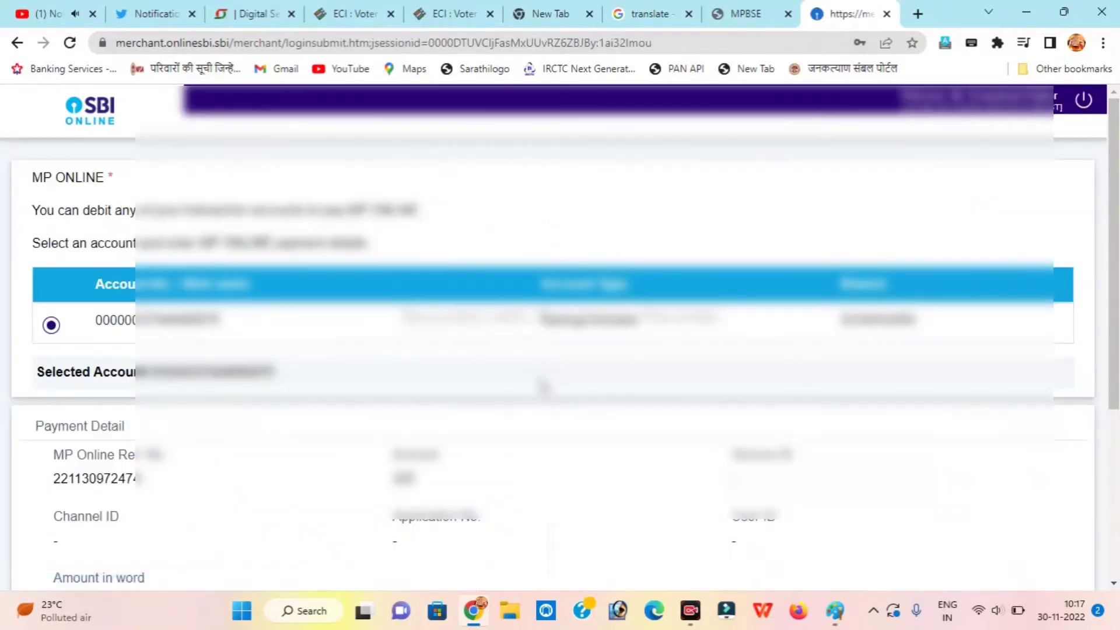
# Review the MP ONLINE payment details and confirm the Rs.325 debit.
pyautogui.scroll(-2, 542, 387)
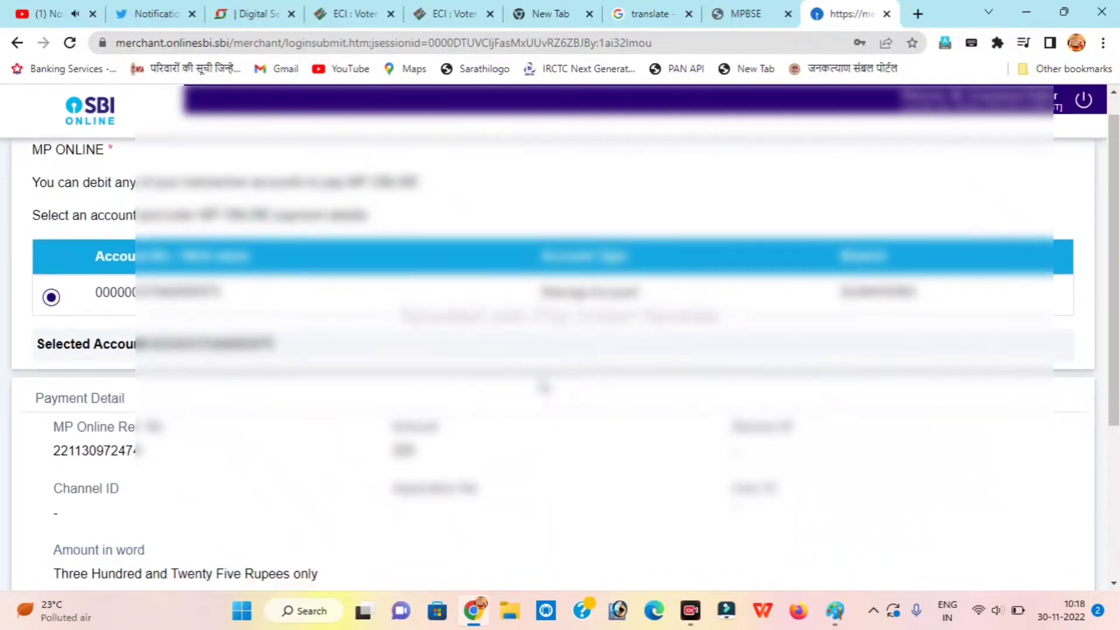
pyautogui.scroll(-1, 544, 386)
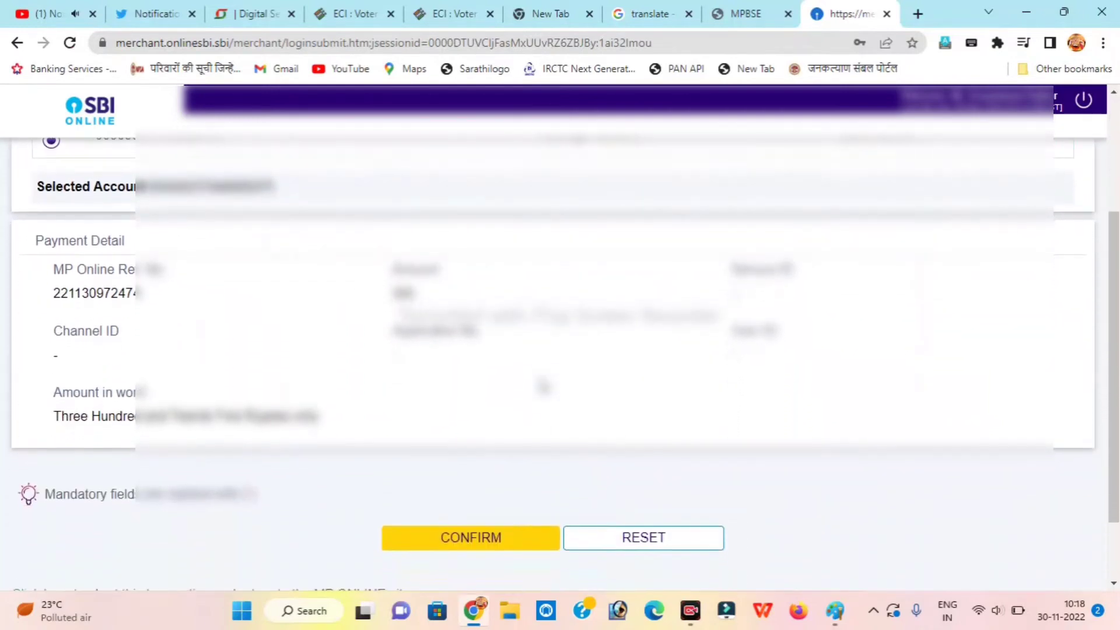
pyautogui.scroll(1, 544, 386)
pyautogui.scroll(-1, 543, 386)
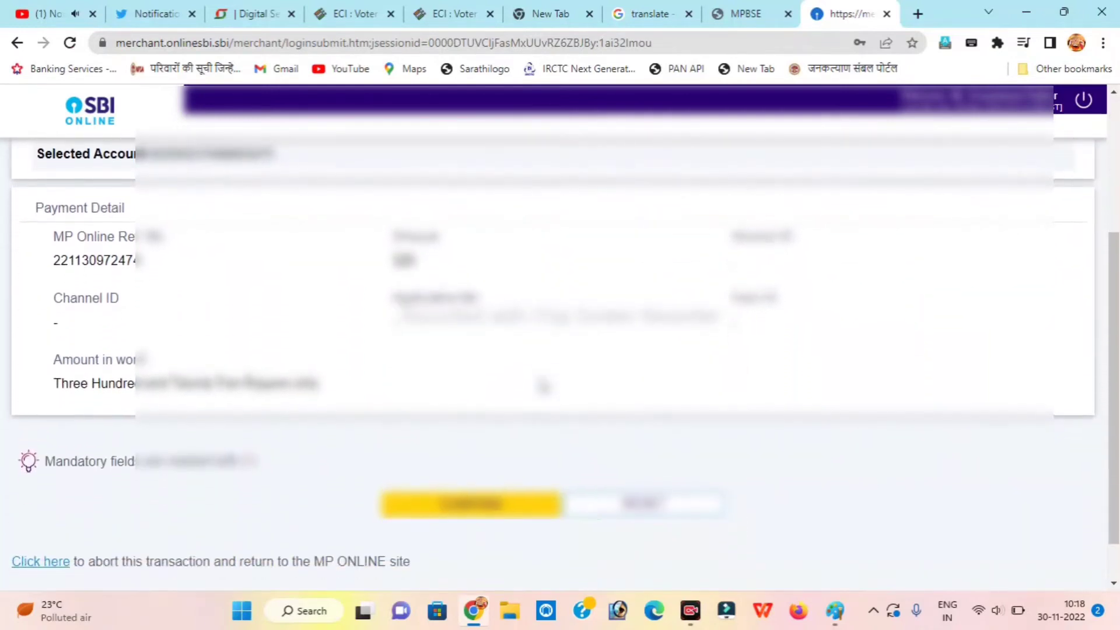
pyautogui.scroll(3, 544, 386)
pyautogui.scroll(-3, 544, 386)
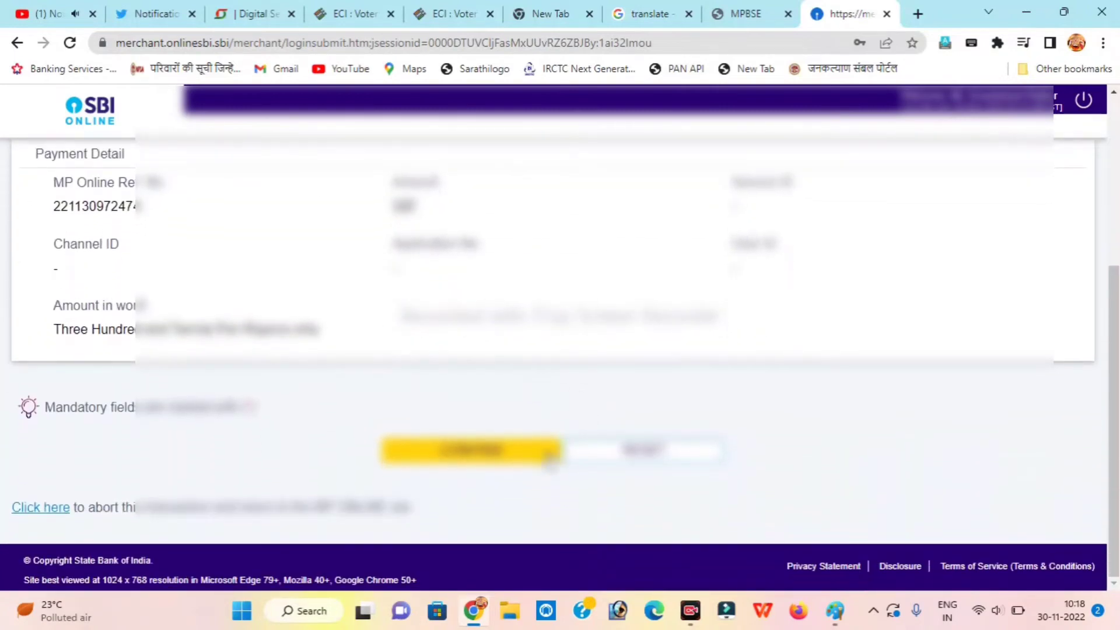
pyautogui.click(502, 464)
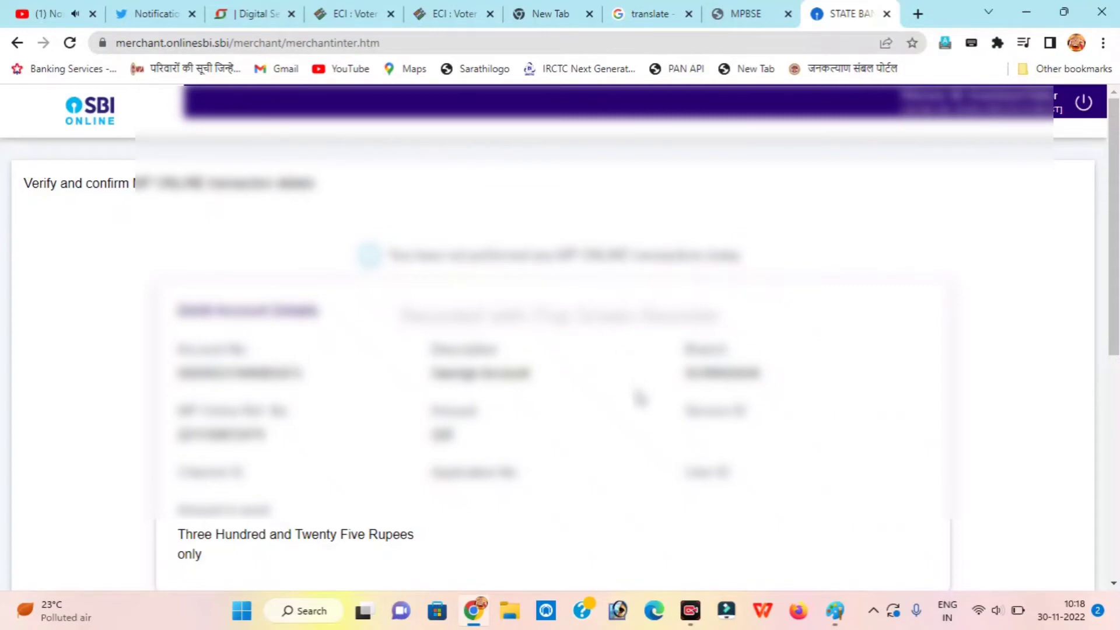
# Enter the SMS high-security password and confirm the MP Online payment.
pyautogui.scroll(-2, 640, 396)
pyautogui.scroll(-4, 640, 398)
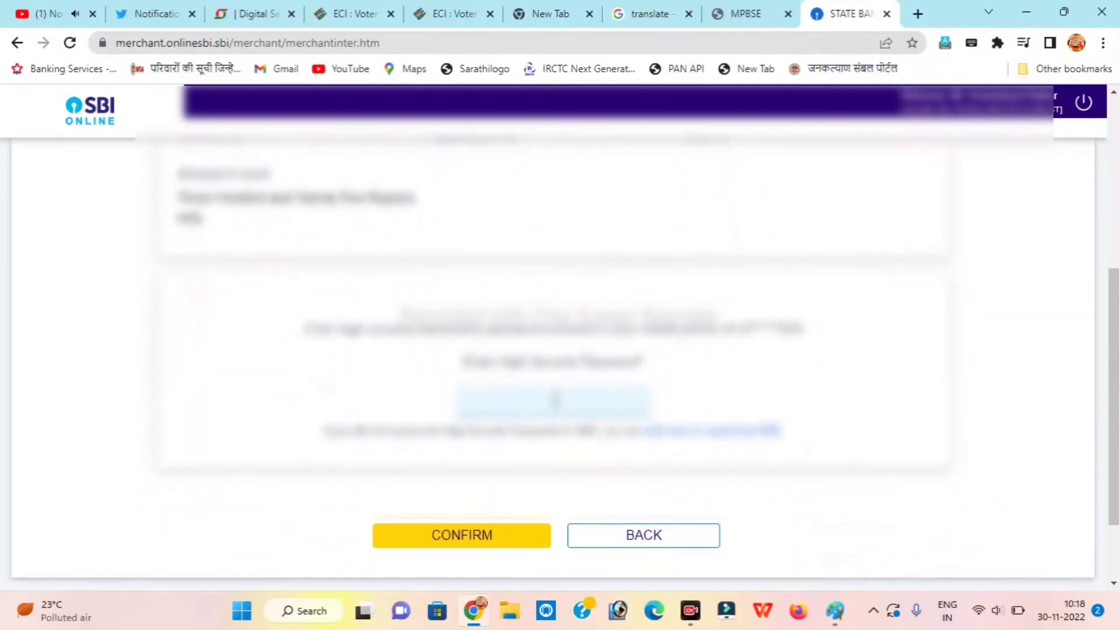
pyautogui.click(555, 399)
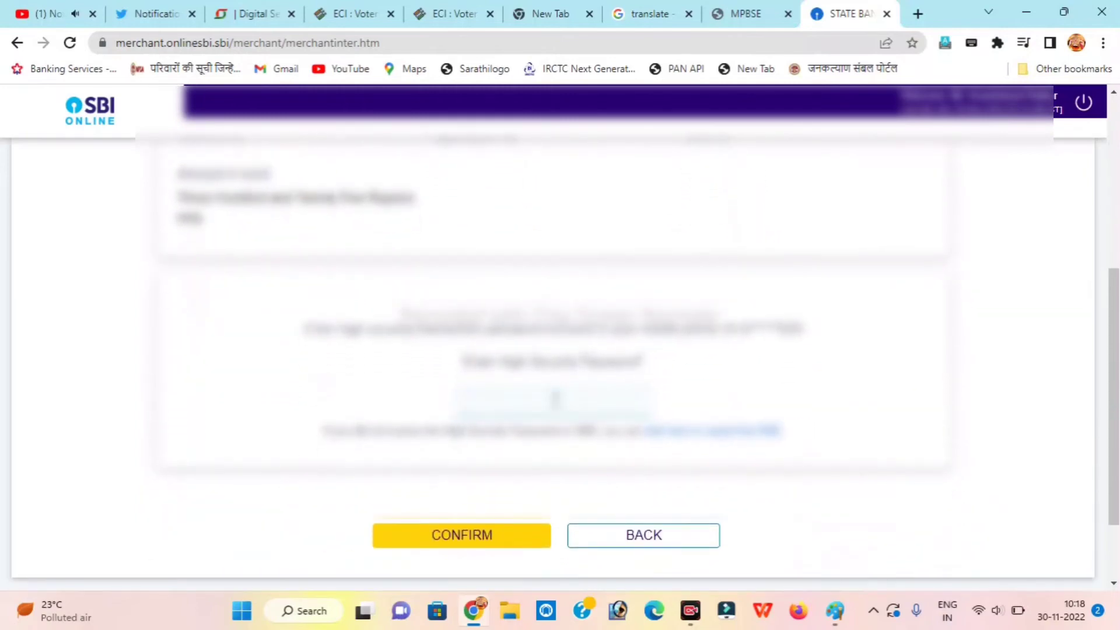
pyautogui.write('abcdefghi')
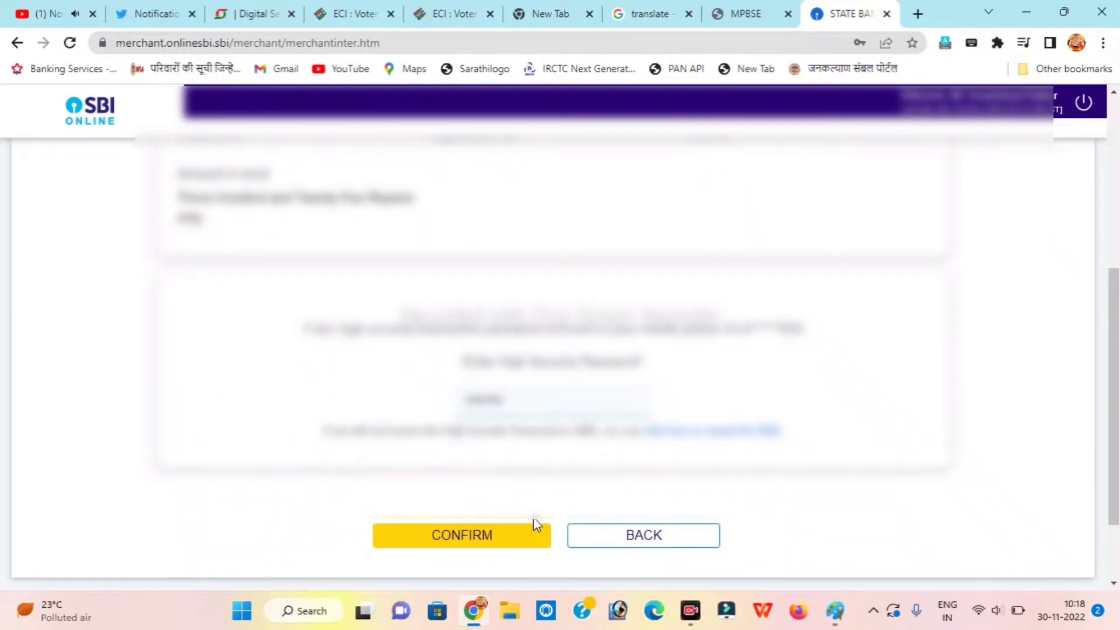
pyautogui.click(502, 535)
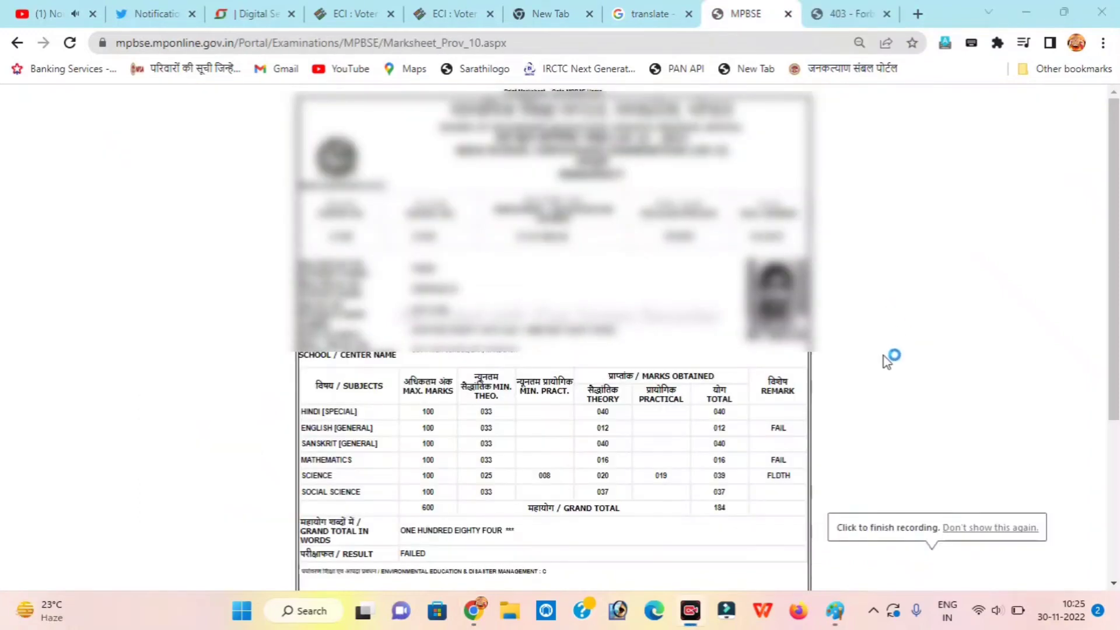
# Scroll down to view the verification receipt, then back to the marks table.
pyautogui.scroll(-3, 882, 359)
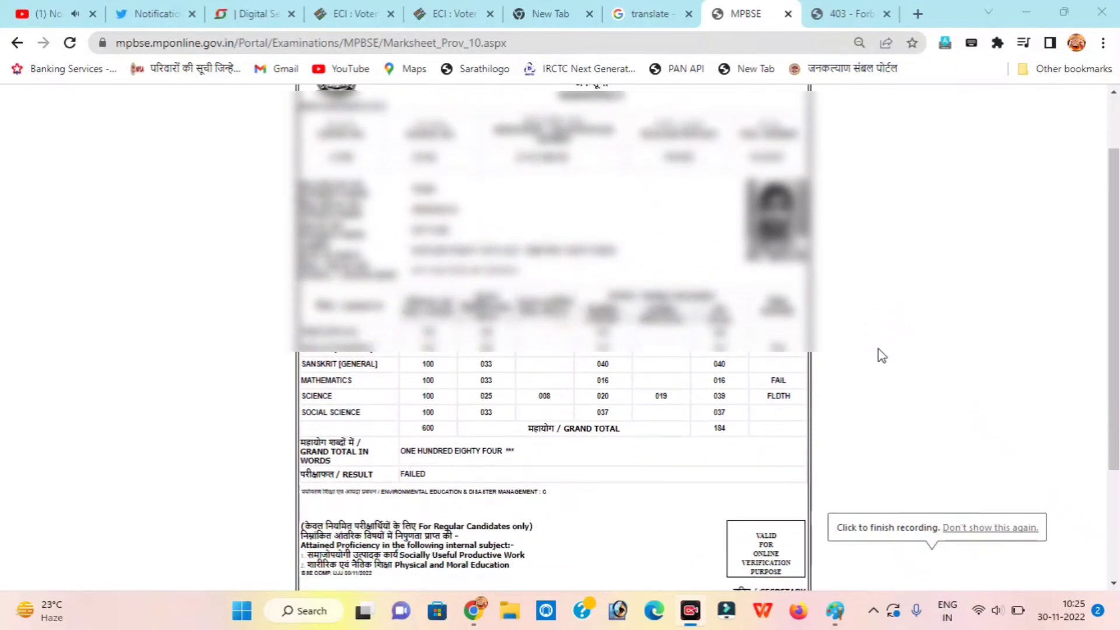
pyautogui.scroll(-2, 878, 349)
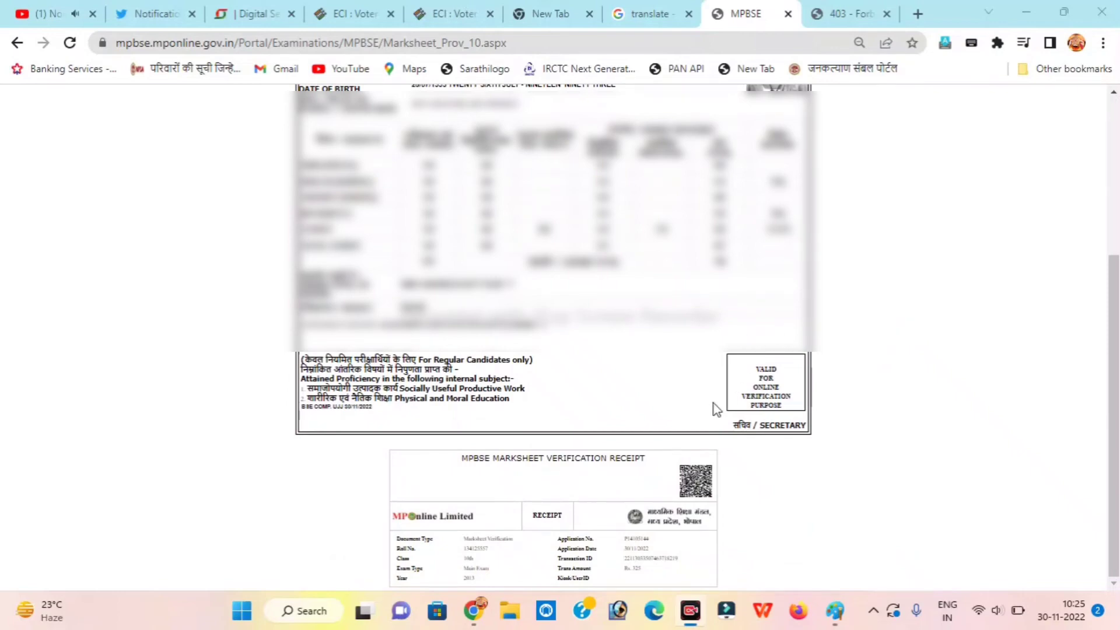
pyautogui.scroll(2, 716, 409)
pyautogui.scroll(4, 716, 408)
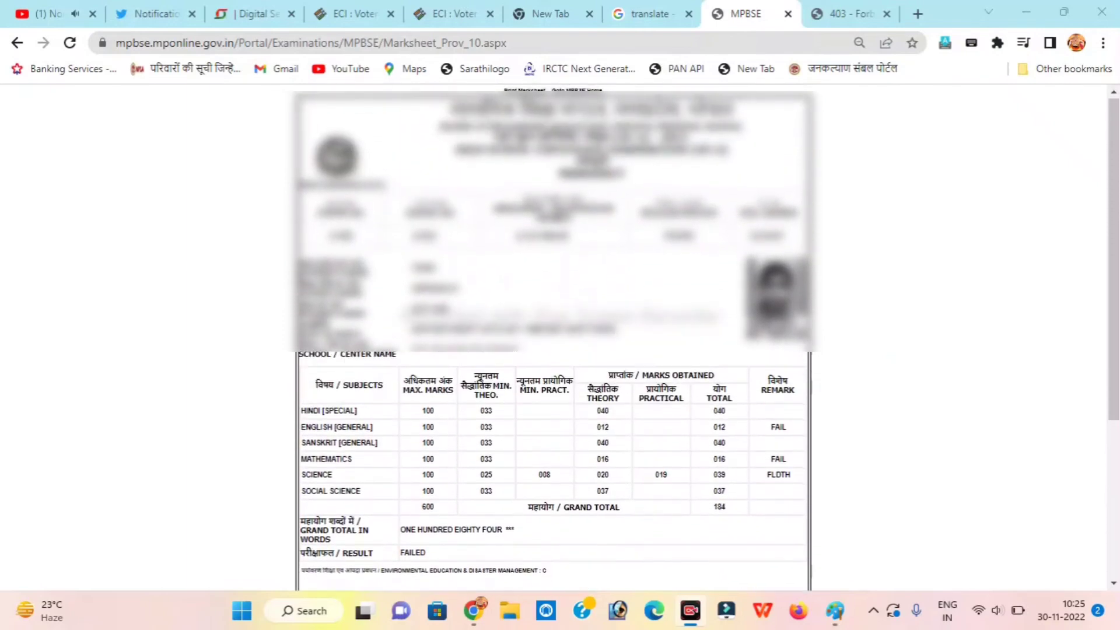
# Select and clear text in the marksheet header and student details.
pyautogui.doubleClick(482, 110)
pyautogui.moveTo(481, 110); pyautogui.dragTo(838, 453)
pyautogui.click(591, 271)
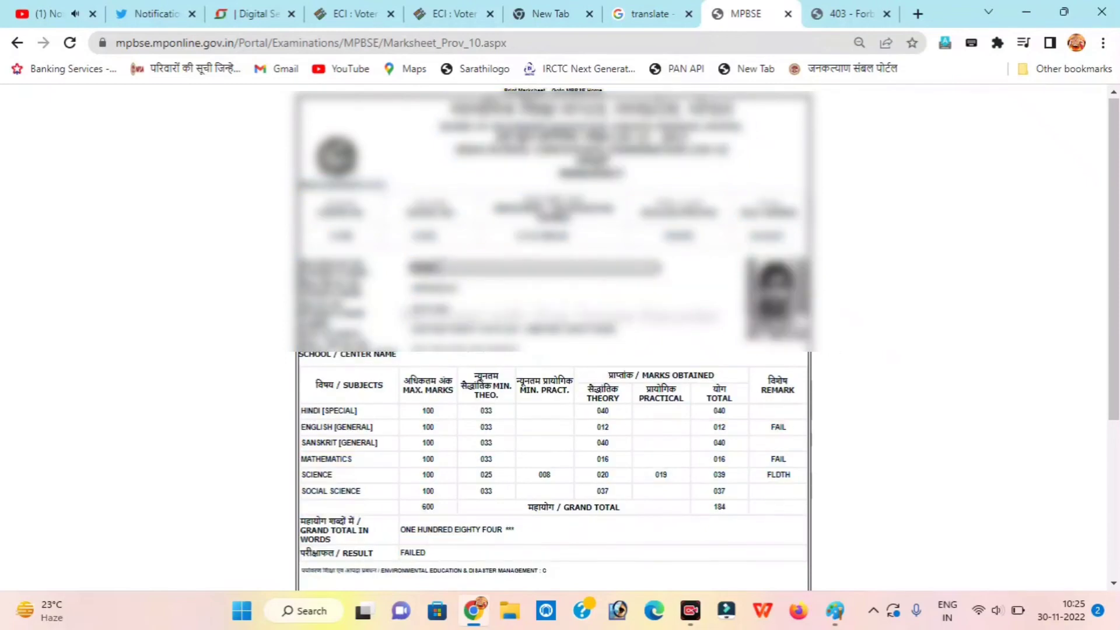
pyautogui.tripleClick(438, 267)
pyautogui.click(653, 325)
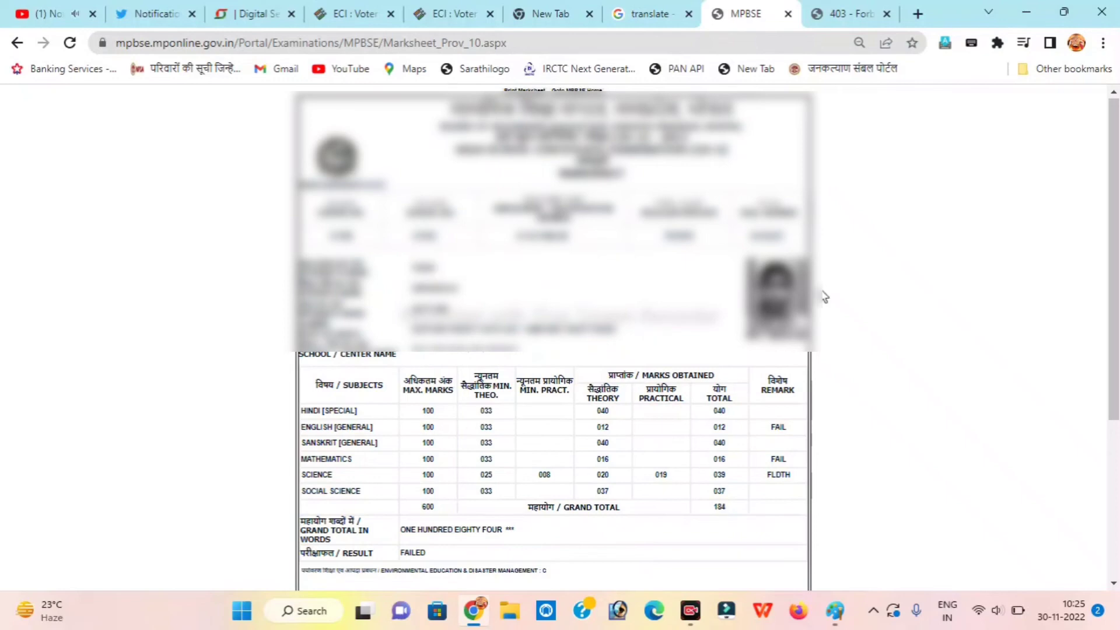
pyautogui.moveTo(801, 294); pyautogui.dragTo(844, 298)
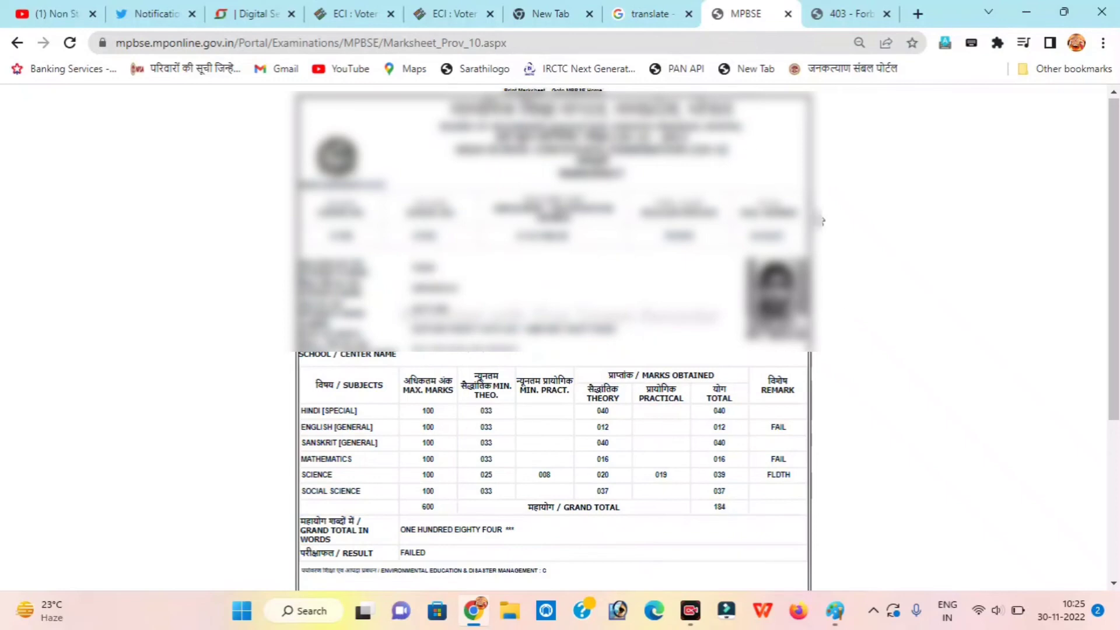